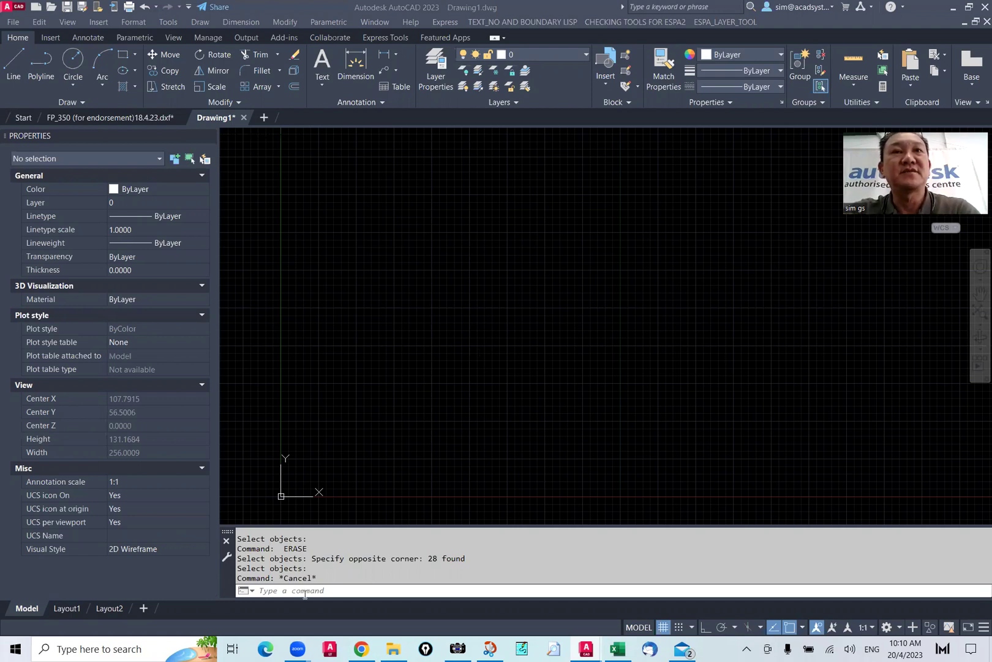
# Draw a three-point arc from lower left over the top to the right, radius 94.3185
pyautogui.write('arc')
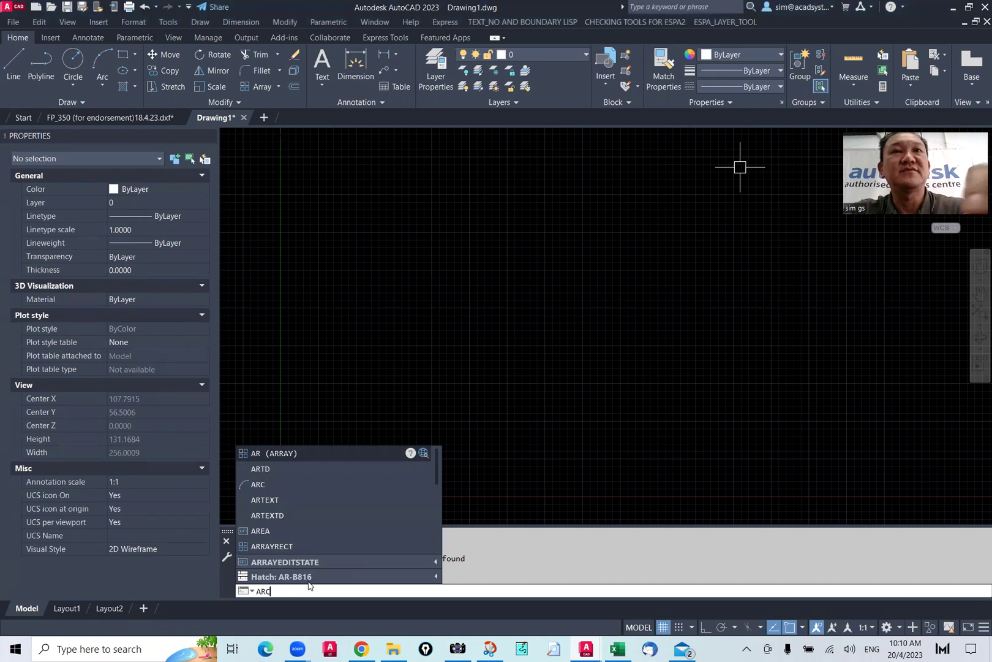
pyautogui.press('Return')
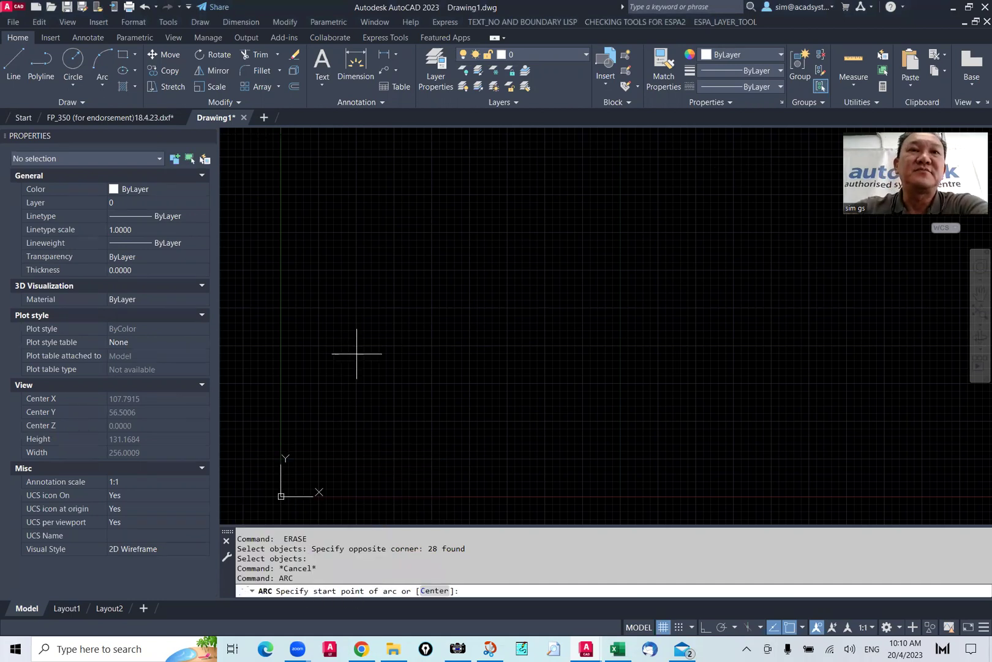
pyautogui.click(360, 402)
pyautogui.click(497, 235)
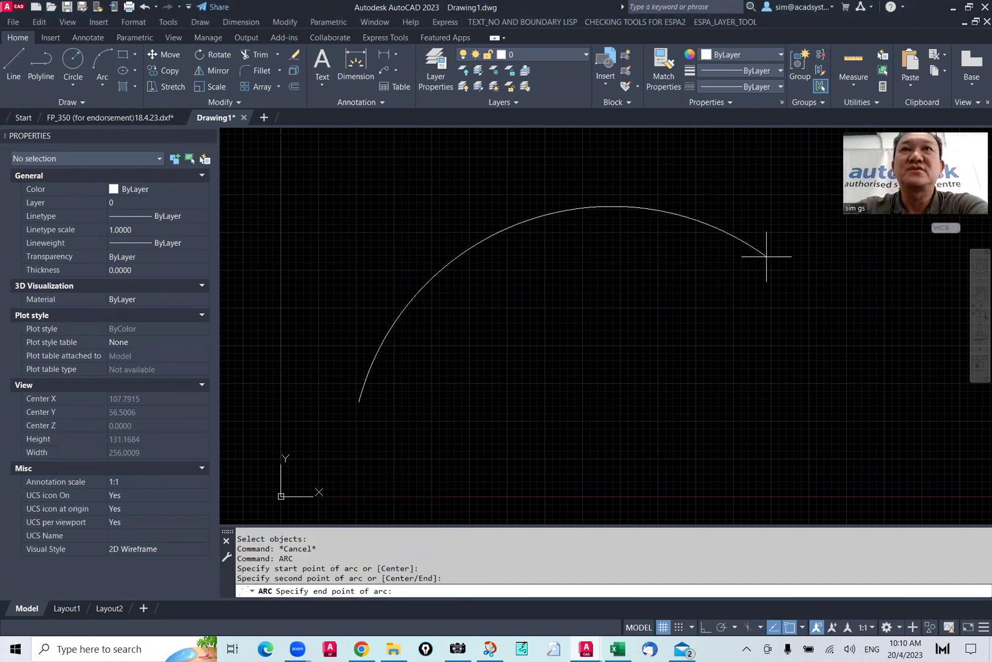
pyautogui.click(833, 282)
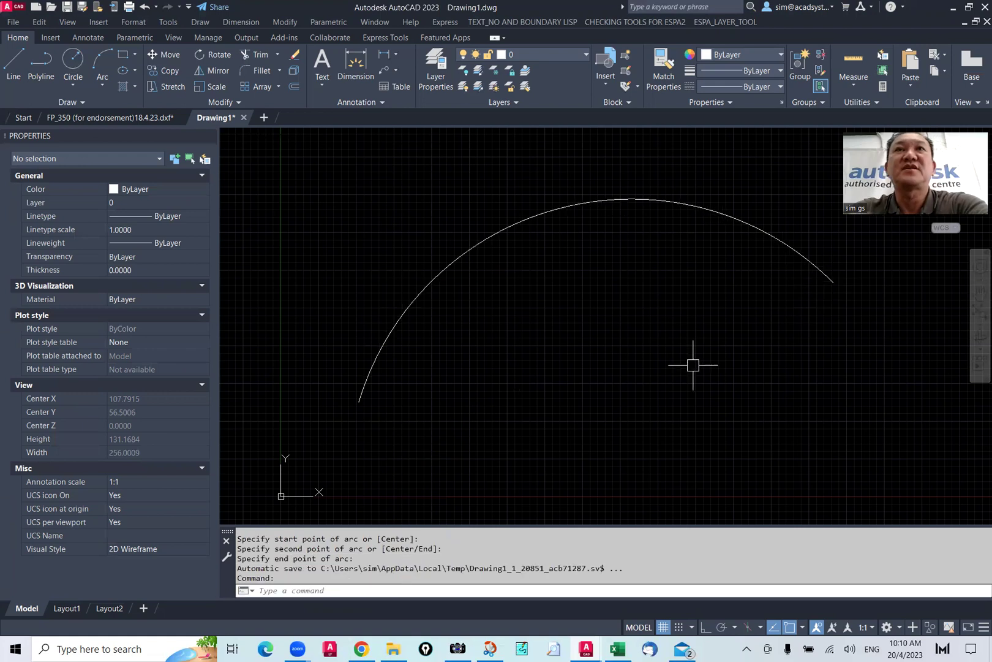
pyautogui.click(571, 209)
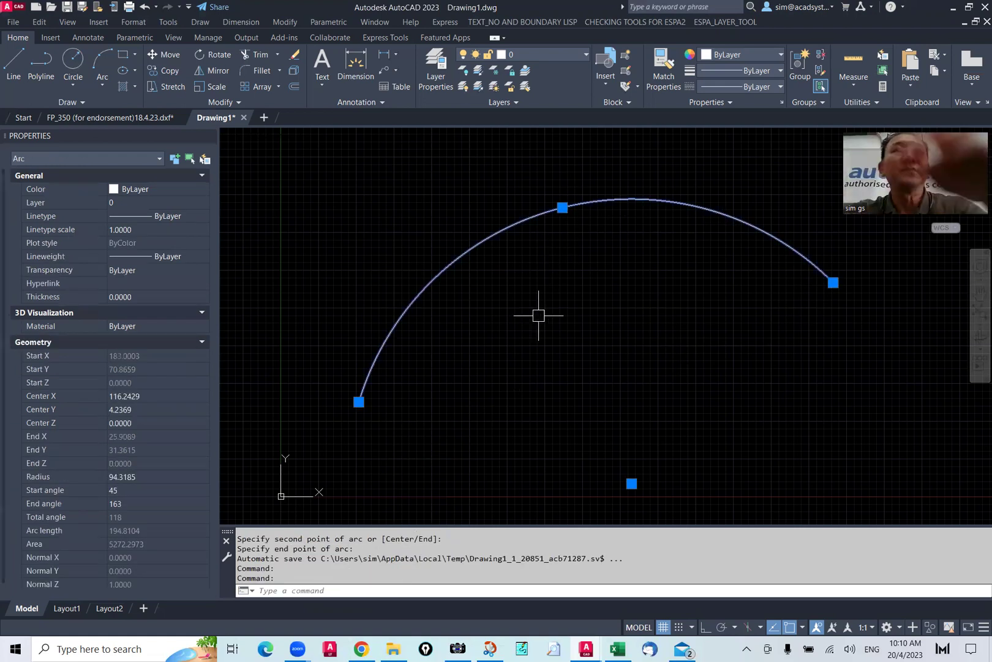
pyautogui.press('Escape')
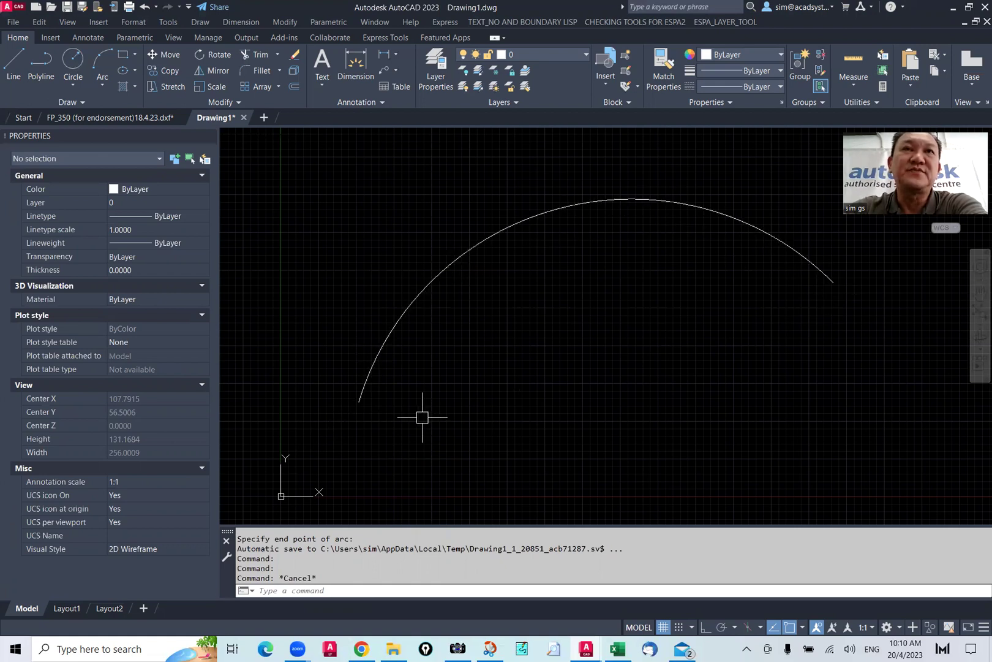
# Use DIVIDE to split the arc into 6 equal segments, placing five nodes
pyautogui.write('DIV')
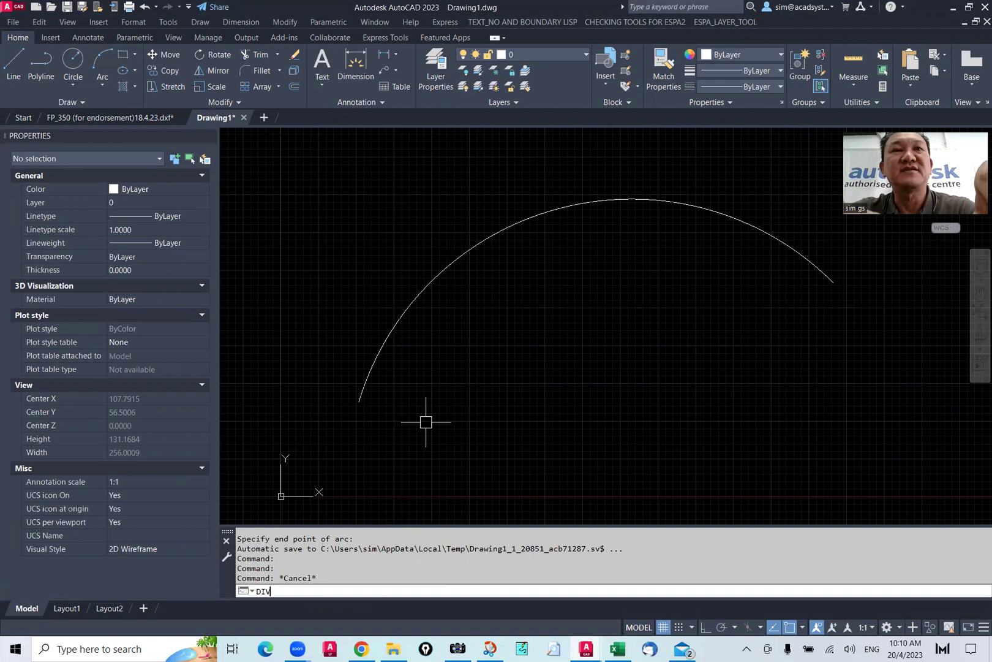
pyautogui.write('IDE')
pyautogui.press('Return')
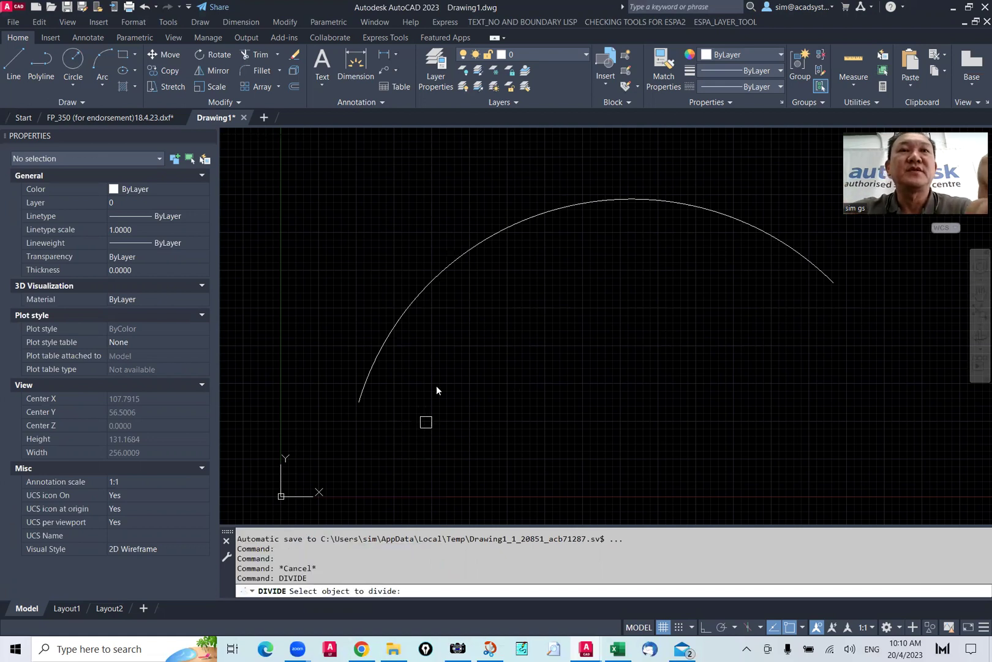
pyautogui.click(439, 271)
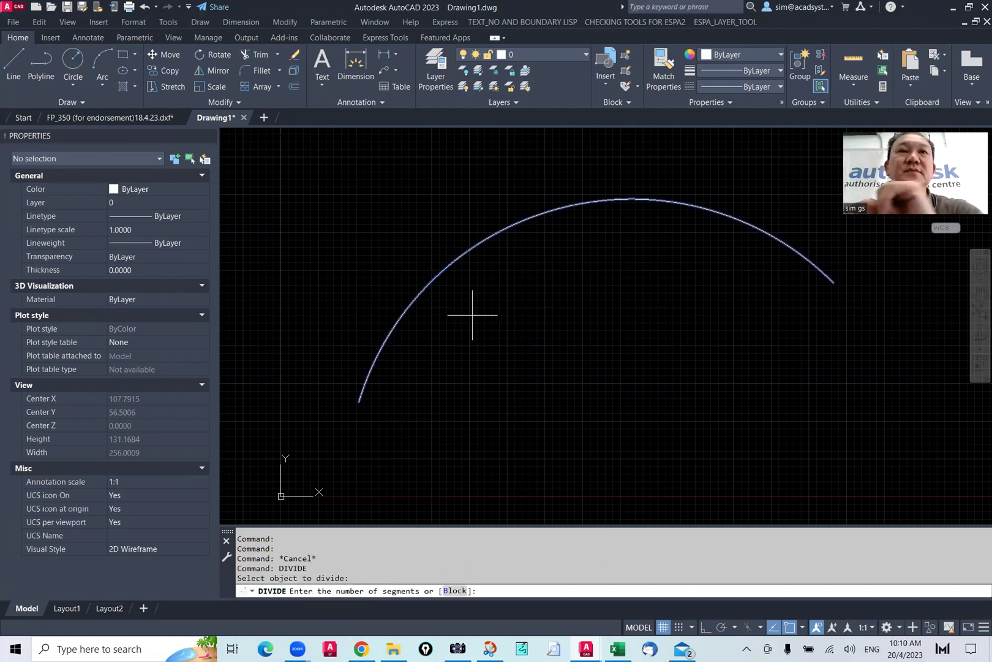
pyautogui.write('6')
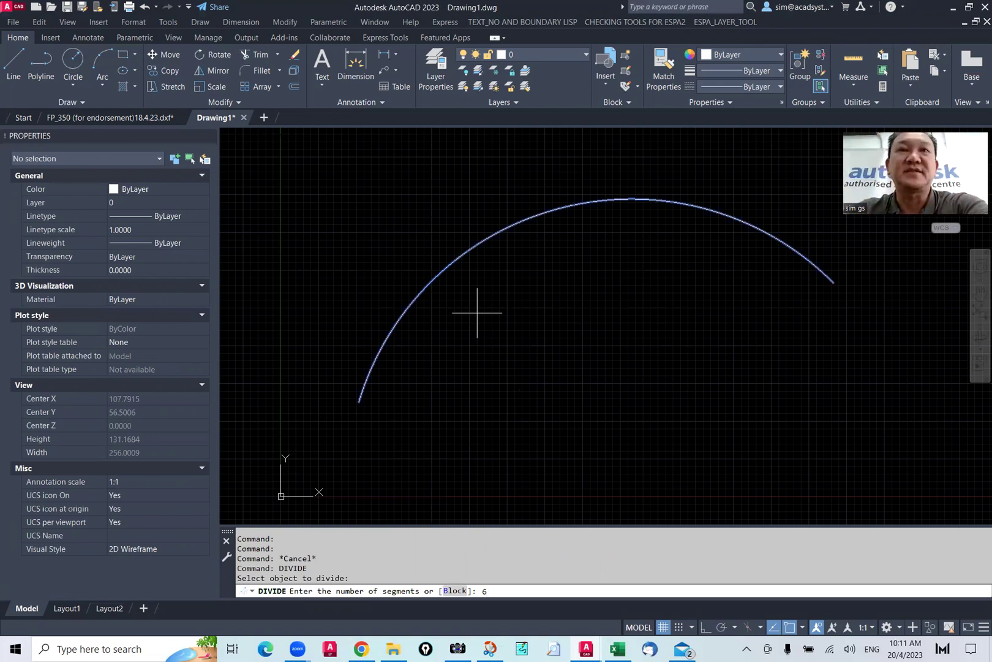
pyautogui.press('Return')
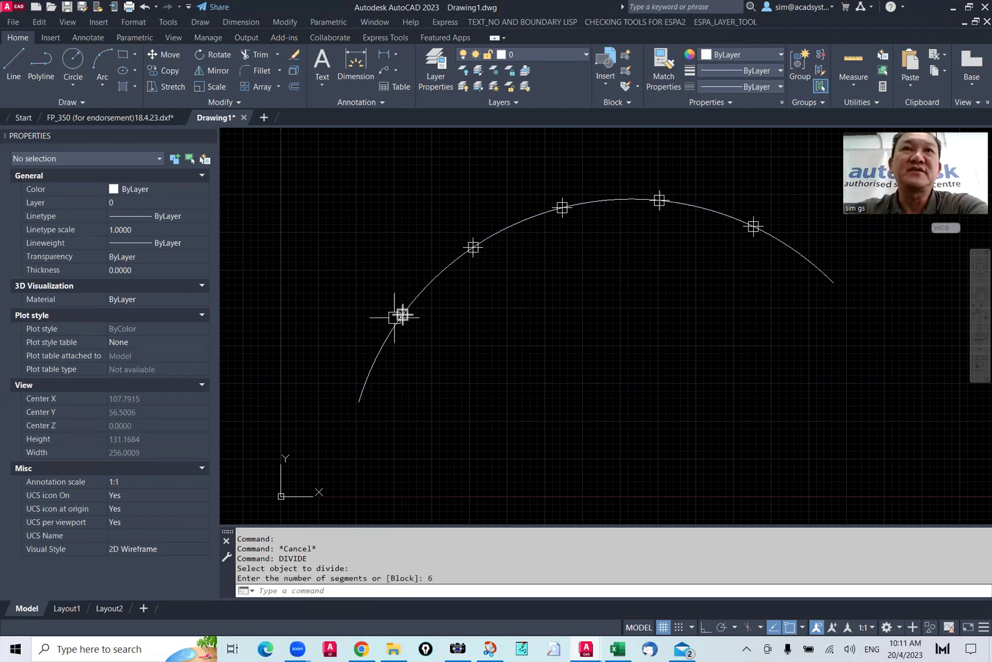
pyautogui.moveTo(402, 315)
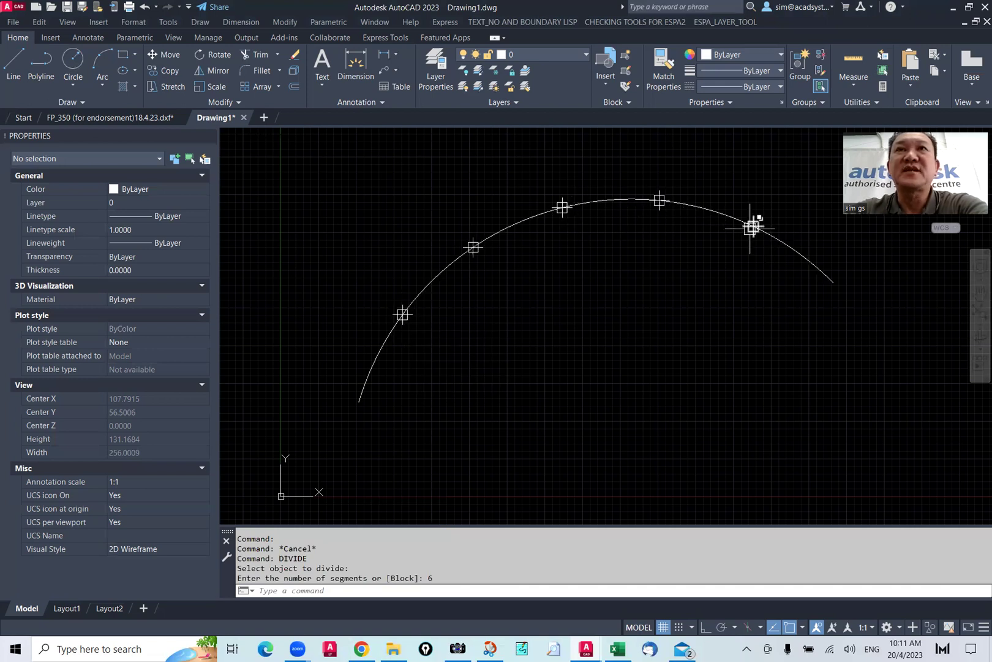
pyautogui.moveTo(752, 227)
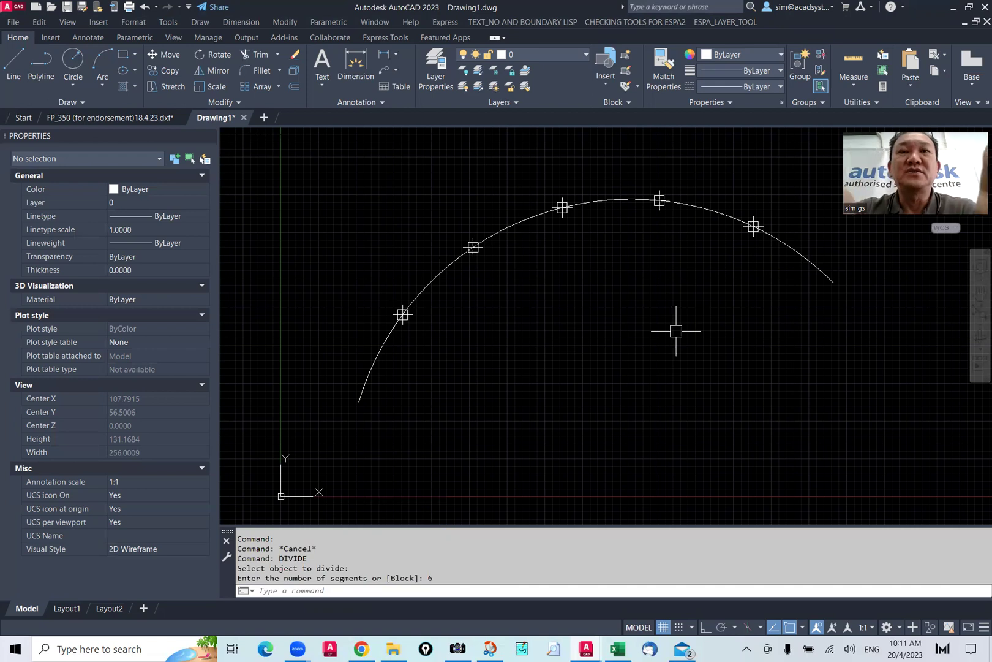
# Set PDMODE to 0, then to 67 so the nodes show as boxed crosses
pyautogui.write('PDMODE')
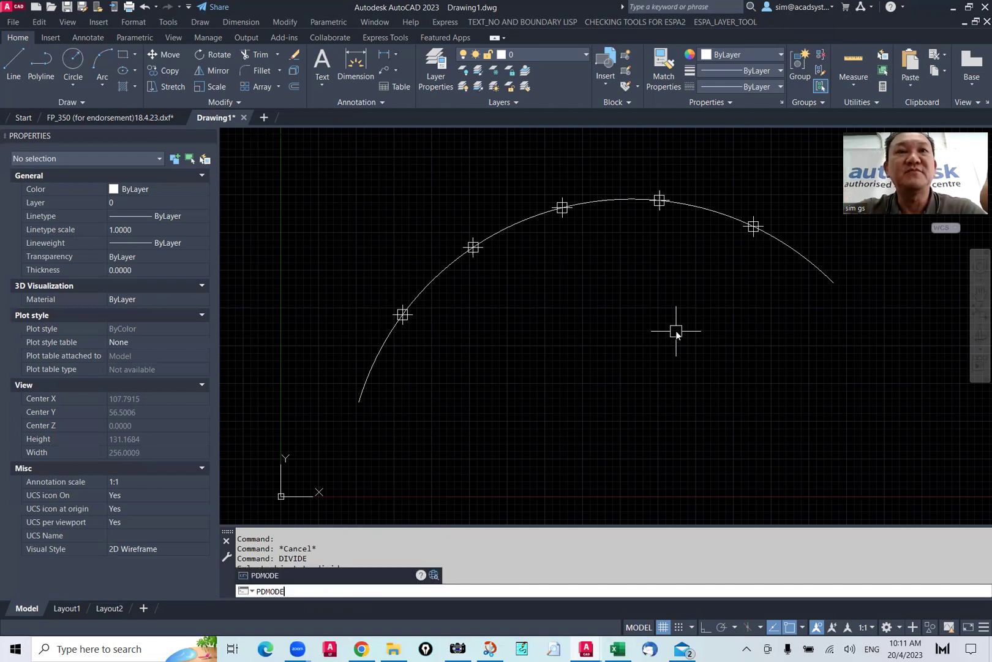
pyautogui.press('Return')
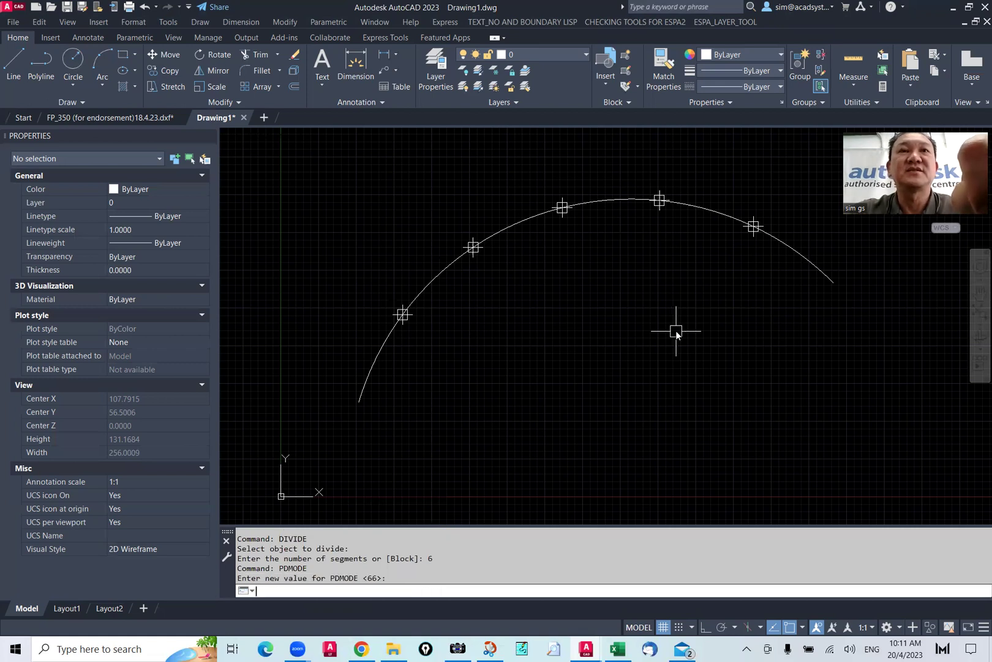
pyautogui.press('Return')
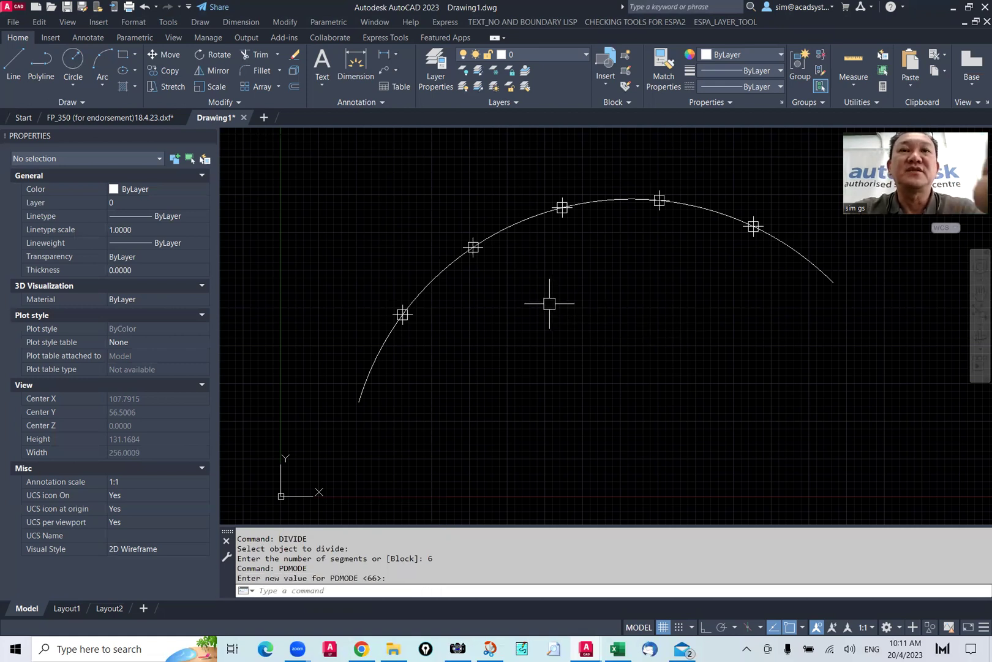
pyautogui.write('pdmode')
pyautogui.press('Return')
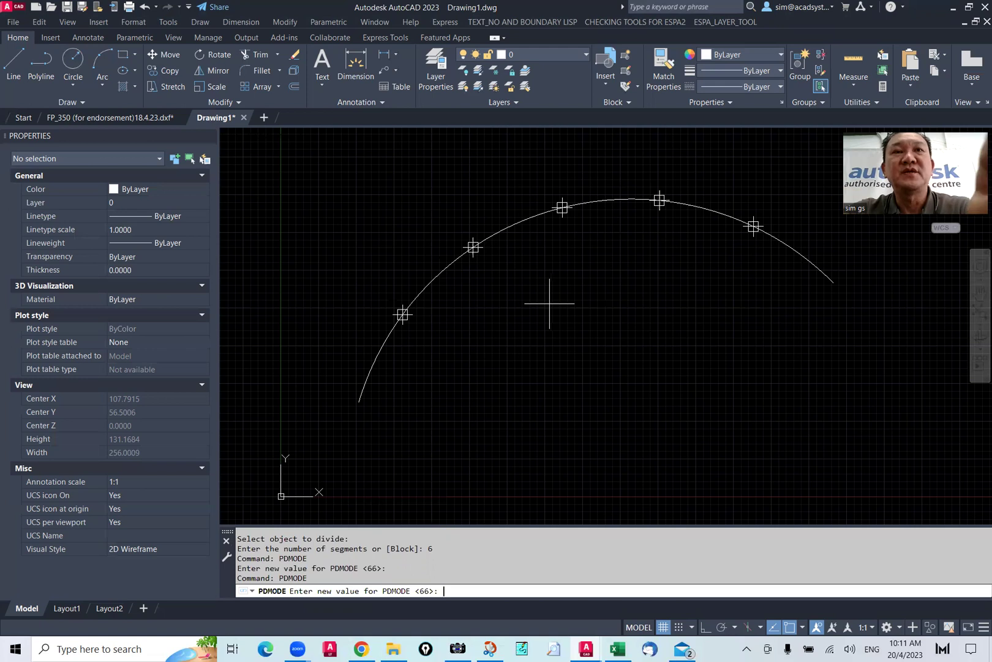
pyautogui.write('0')
pyautogui.press('Return')
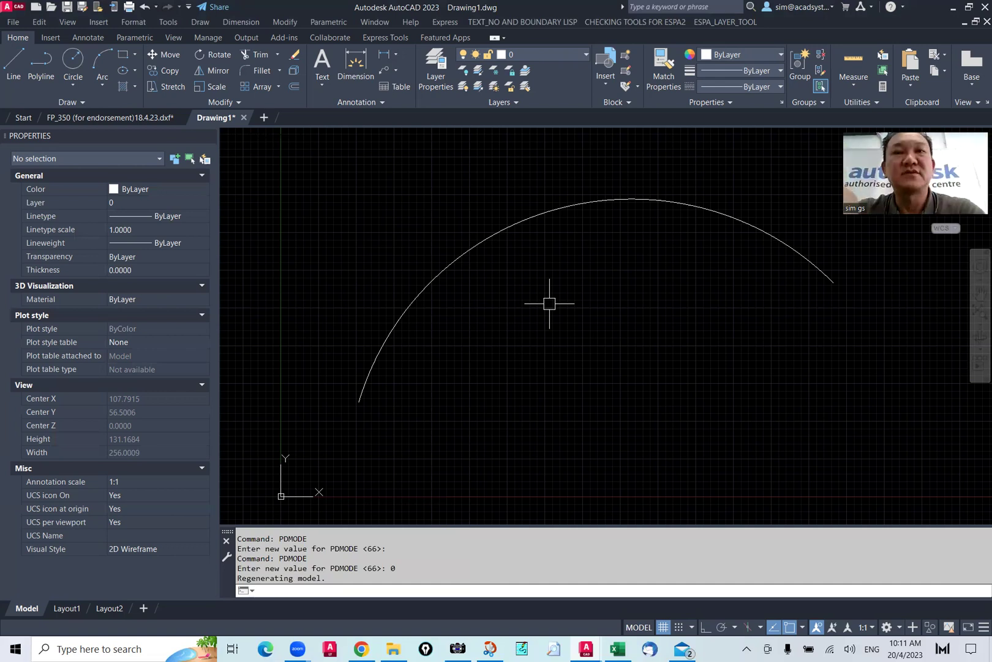
pyautogui.press('Return')
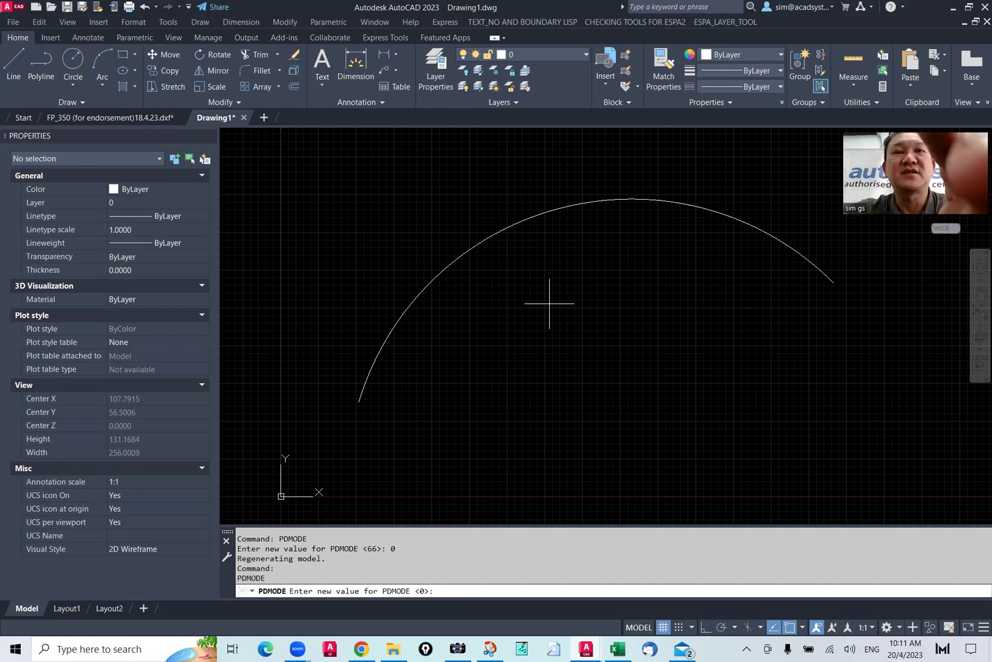
pyautogui.write('67')
pyautogui.press('Return')
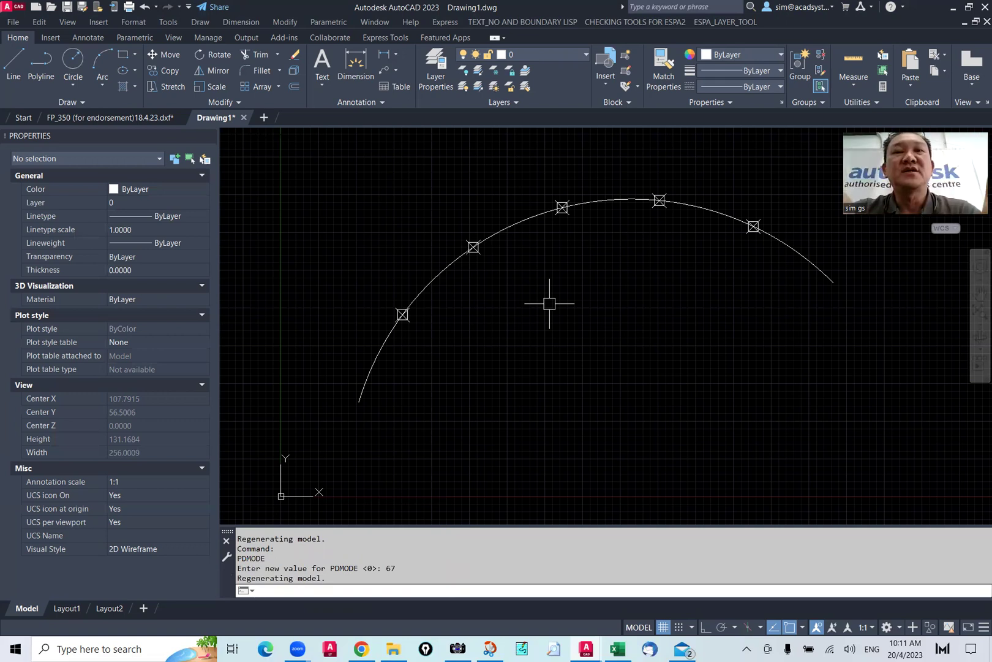
# Set the current object colour to standard Yellow with the COLOR command
pyautogui.write('COLOR')
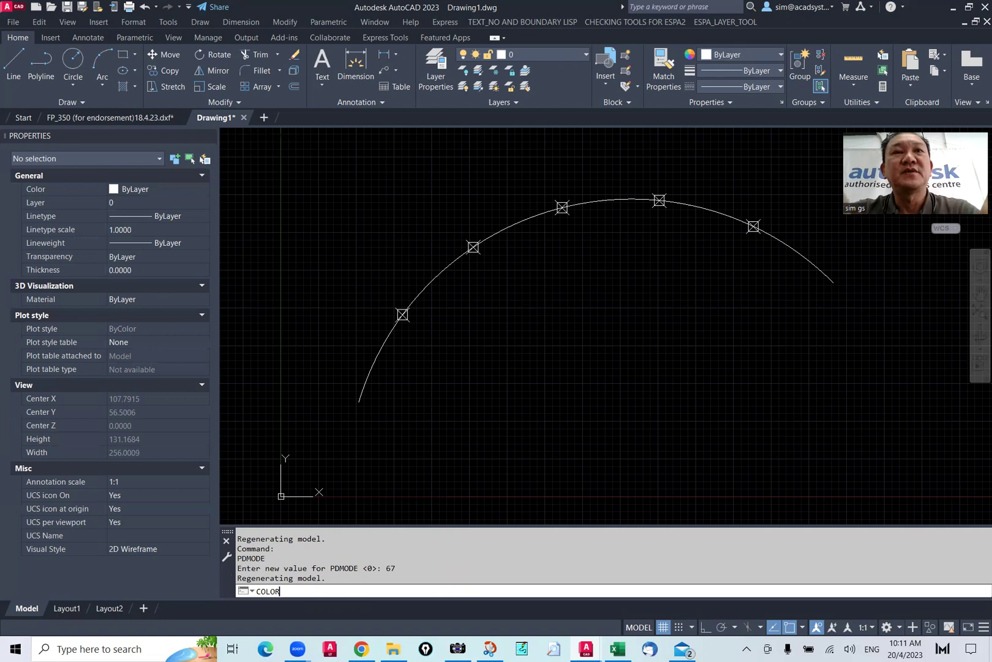
pyautogui.press('Return')
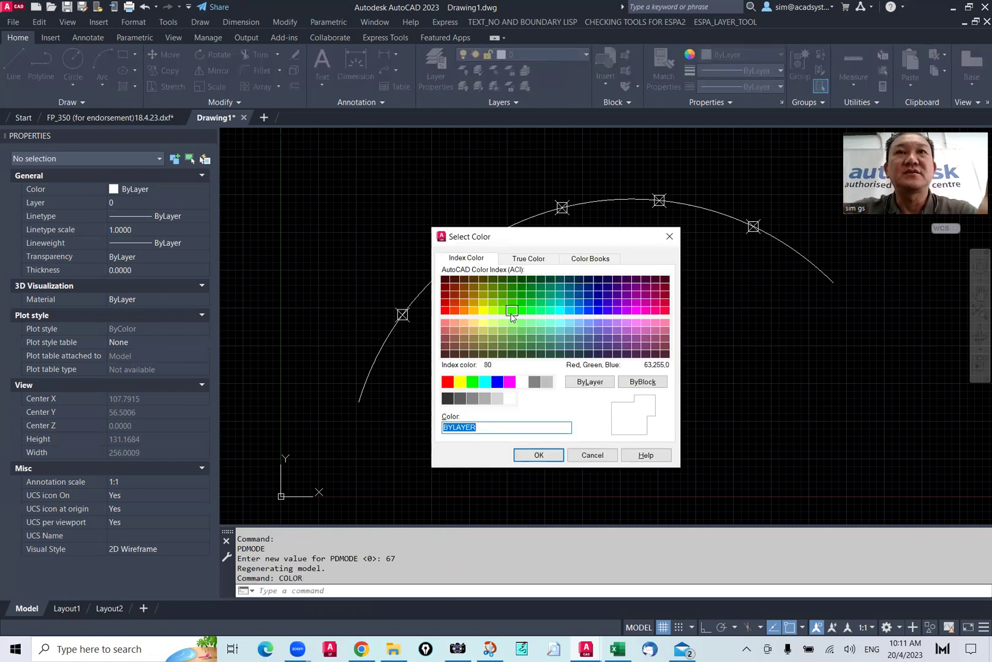
pyautogui.click(485, 314)
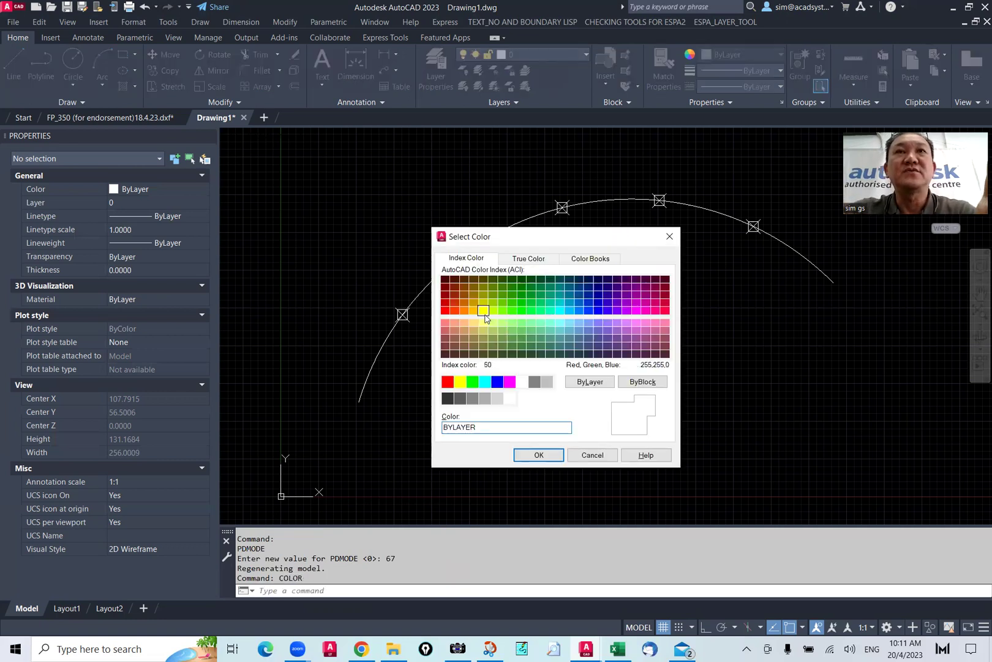
pyautogui.click(466, 383)
pyautogui.click(539, 454)
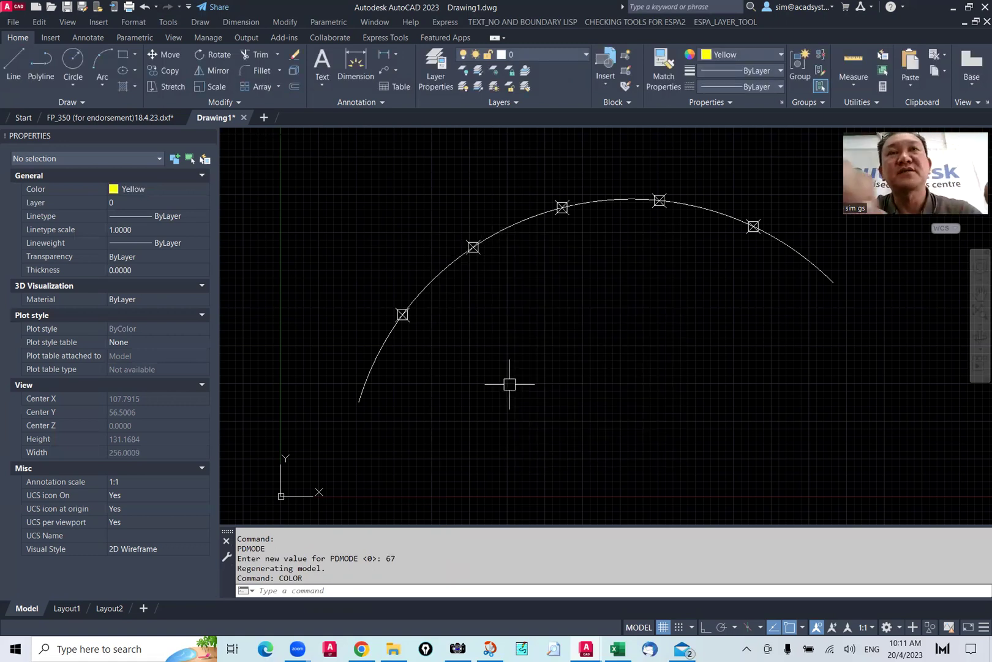
# Enable the Endpoint and Node object snaps through OSNAP
pyautogui.write('SN')
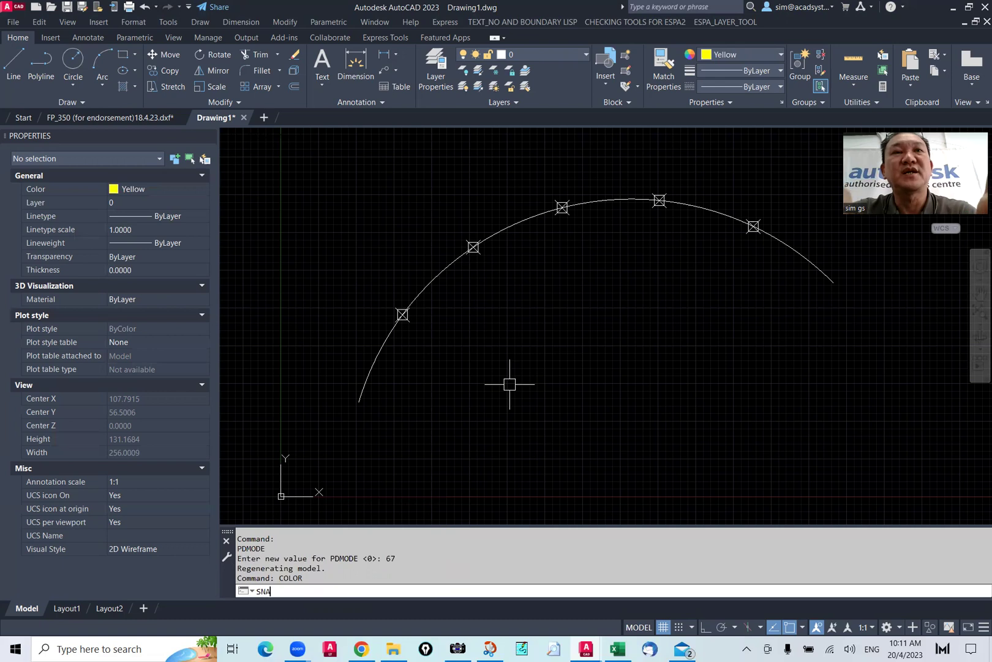
pyautogui.press('BackSpace')
pyautogui.press('BackSpace')
pyautogui.write('OS')
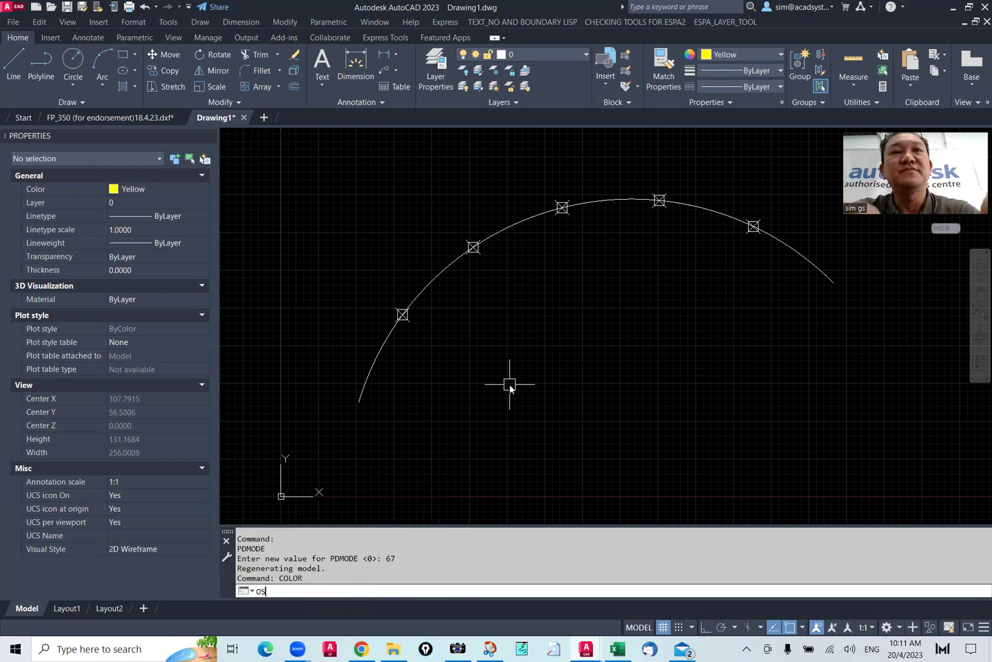
pyautogui.write('NAP')
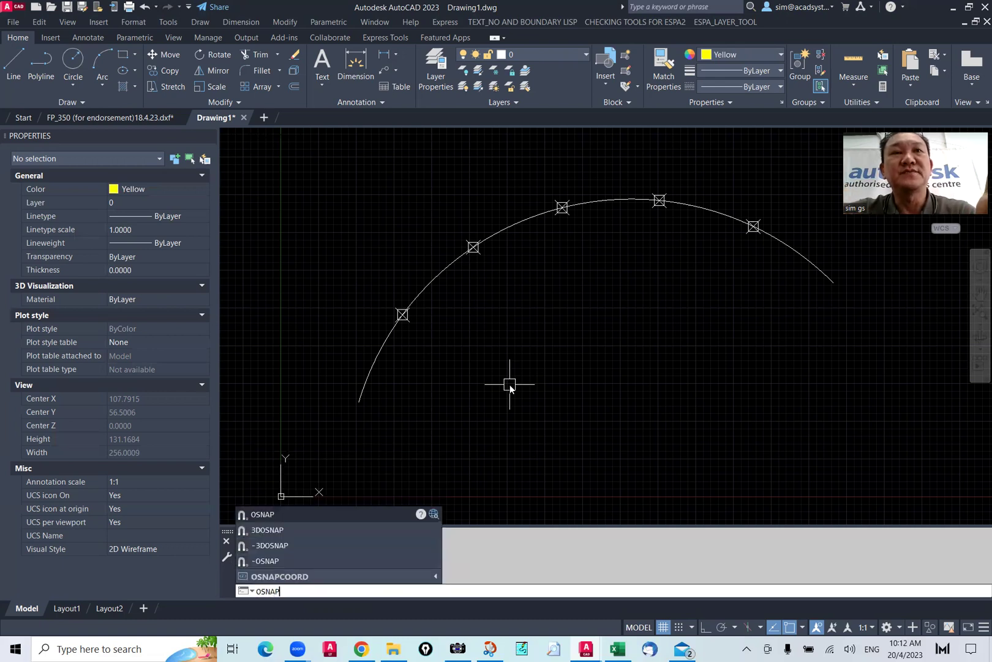
pyautogui.press('Return')
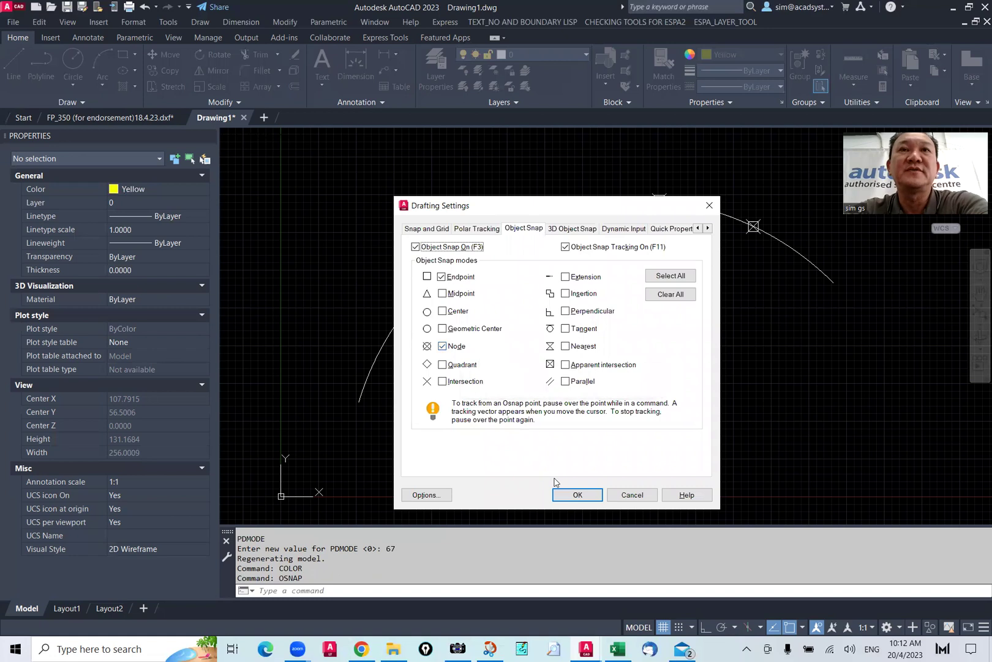
pyautogui.click(575, 495)
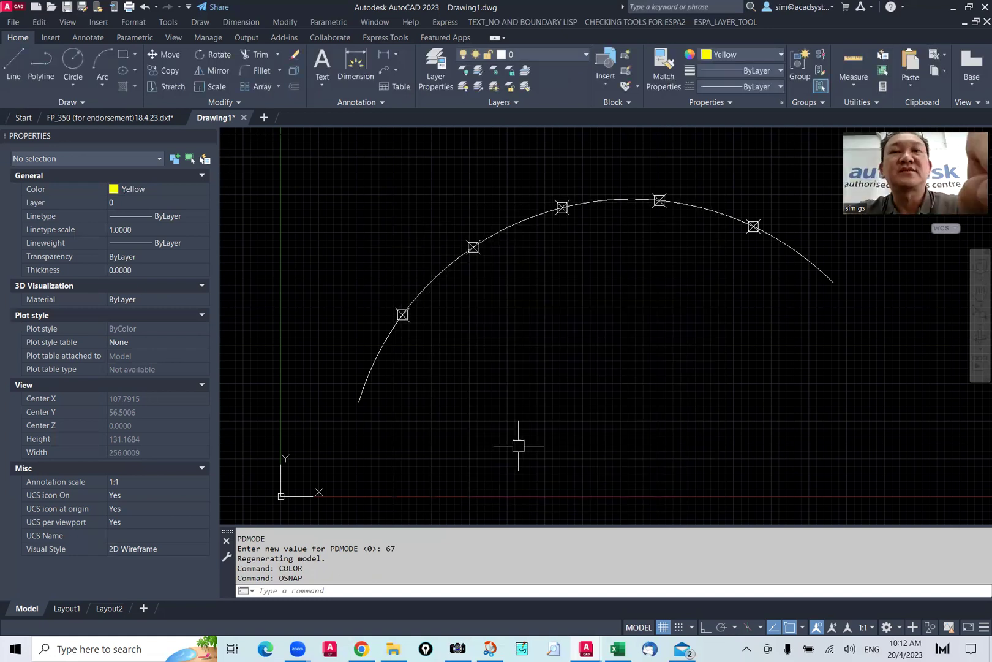
# Draw a polyline from the arc's lower end through all five nodes to its upper end
pyautogui.write('PL')
pyautogui.press('Return')
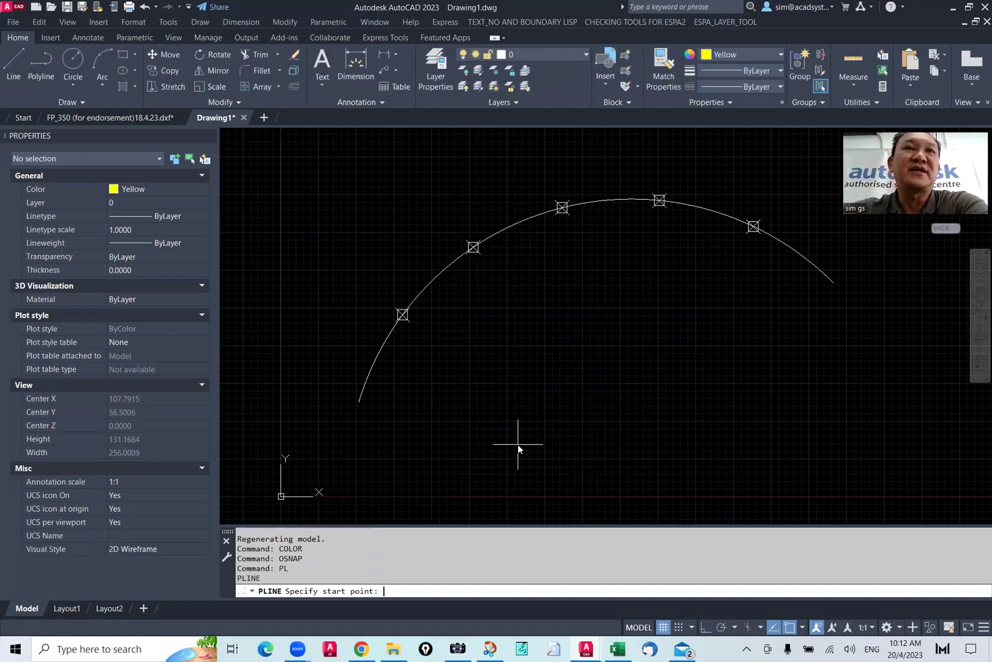
pyautogui.click(359, 401)
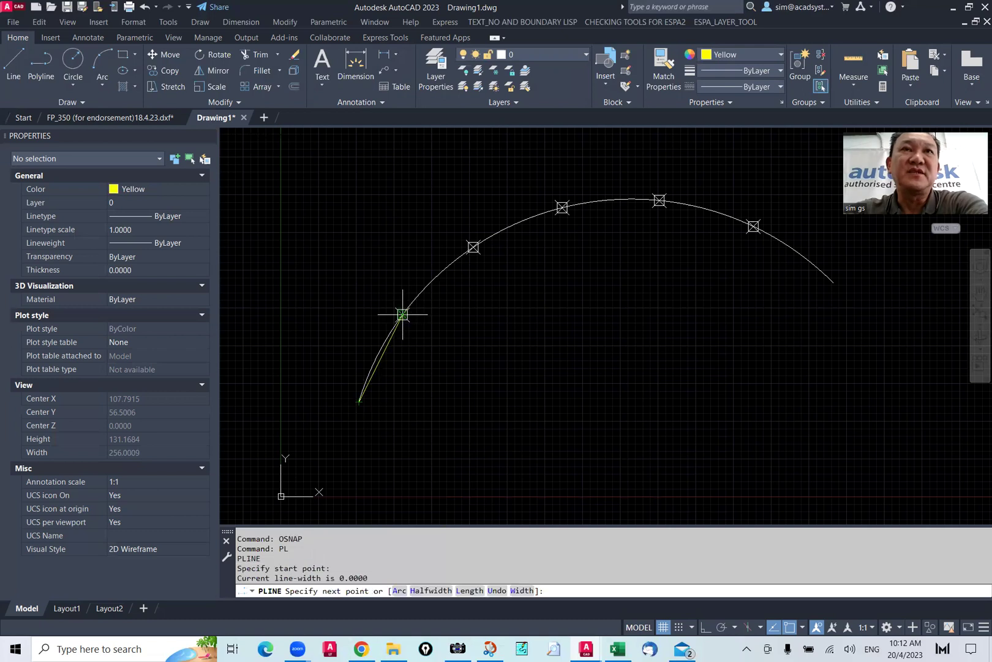
pyautogui.click(402, 314)
pyautogui.click(473, 247)
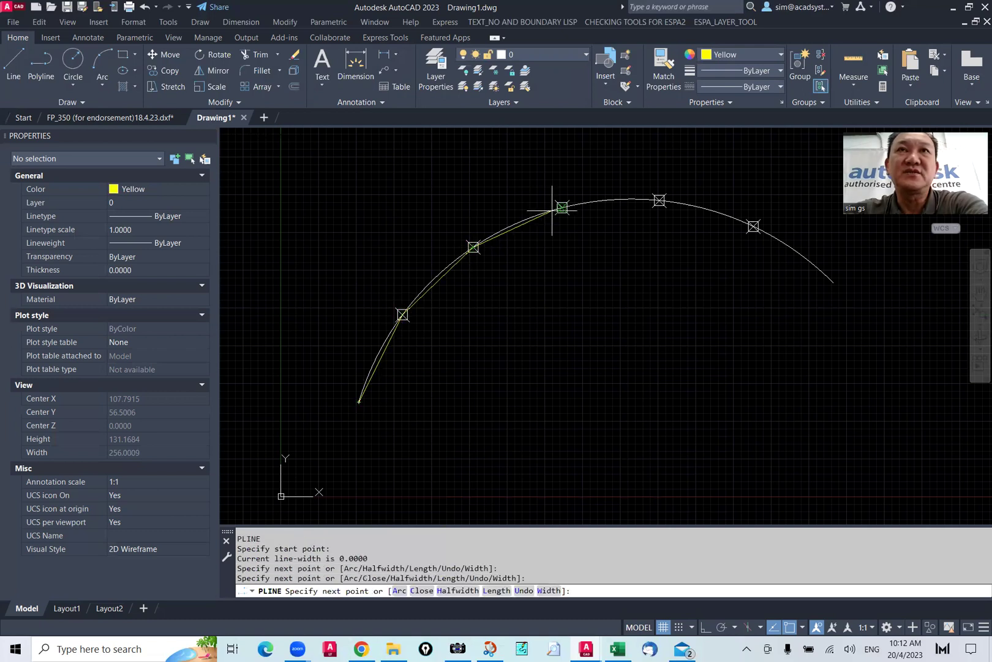
pyautogui.click(562, 207)
pyautogui.click(659, 200)
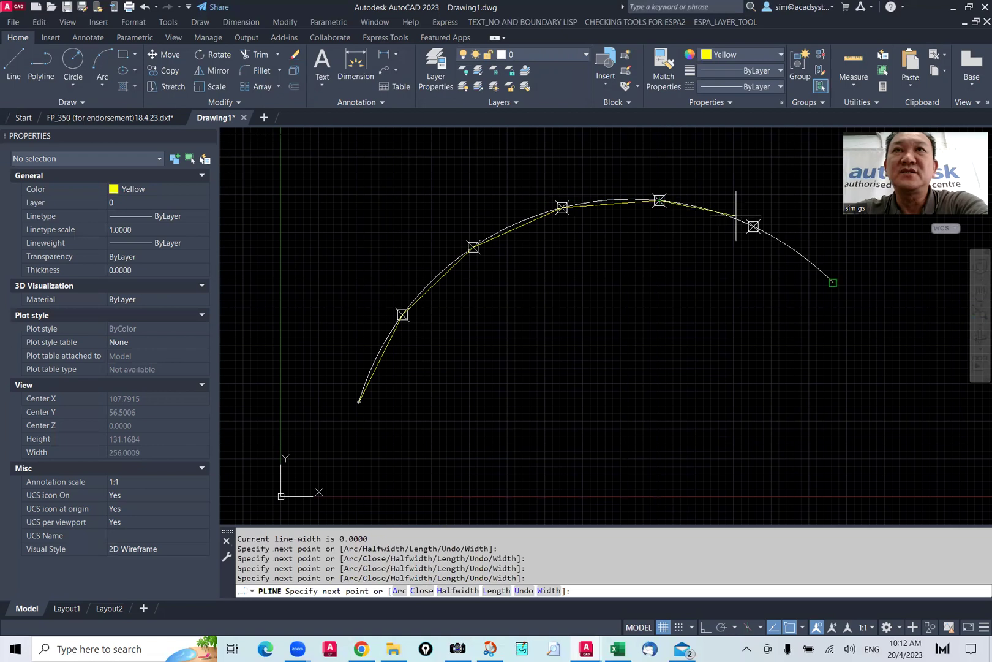
pyautogui.click(754, 226)
pyautogui.click(832, 281)
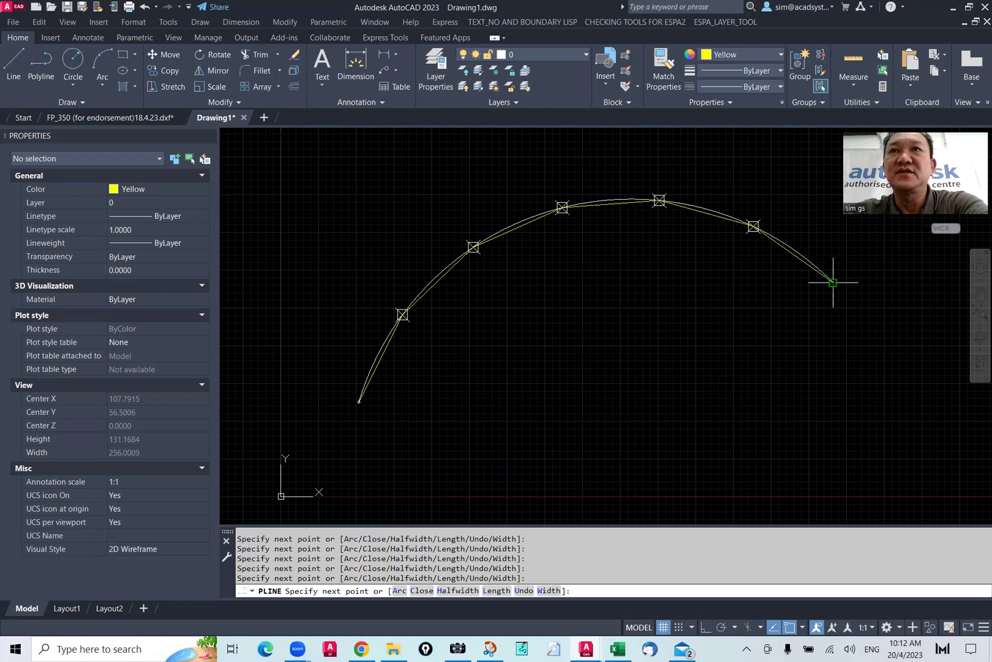
pyautogui.press('Return')
pyautogui.click(698, 213)
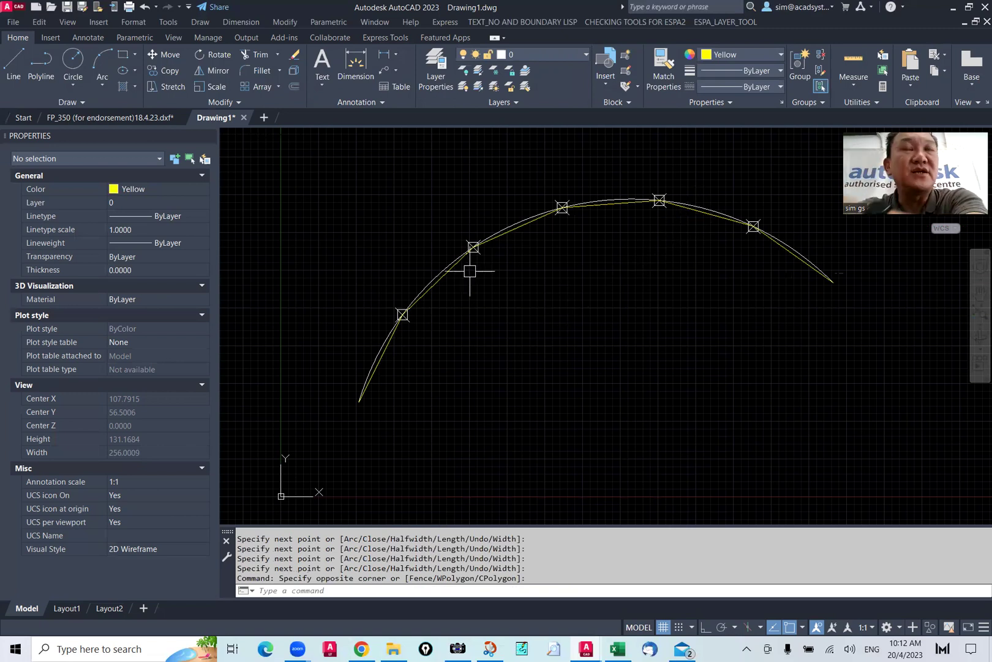
# Pan the view and select the arc, starting and then cancelling a MOVE
pyautogui.scroll(2, 504, 242)
pyautogui.scroll(-2, 500, 253)
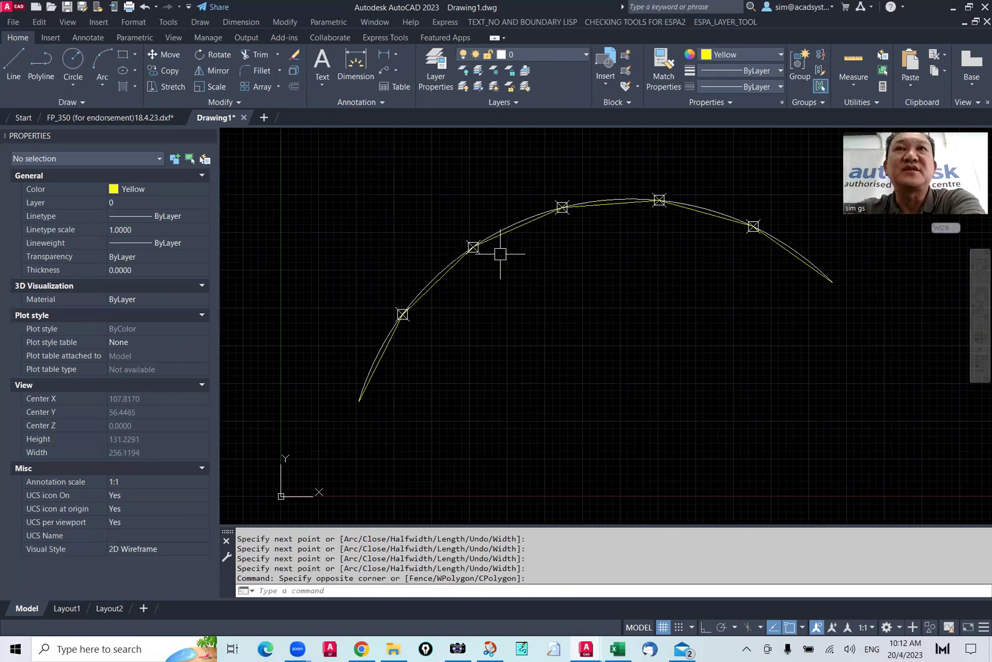
pyautogui.moveTo(500, 253); pyautogui.dragTo(454, 264, button='middle')
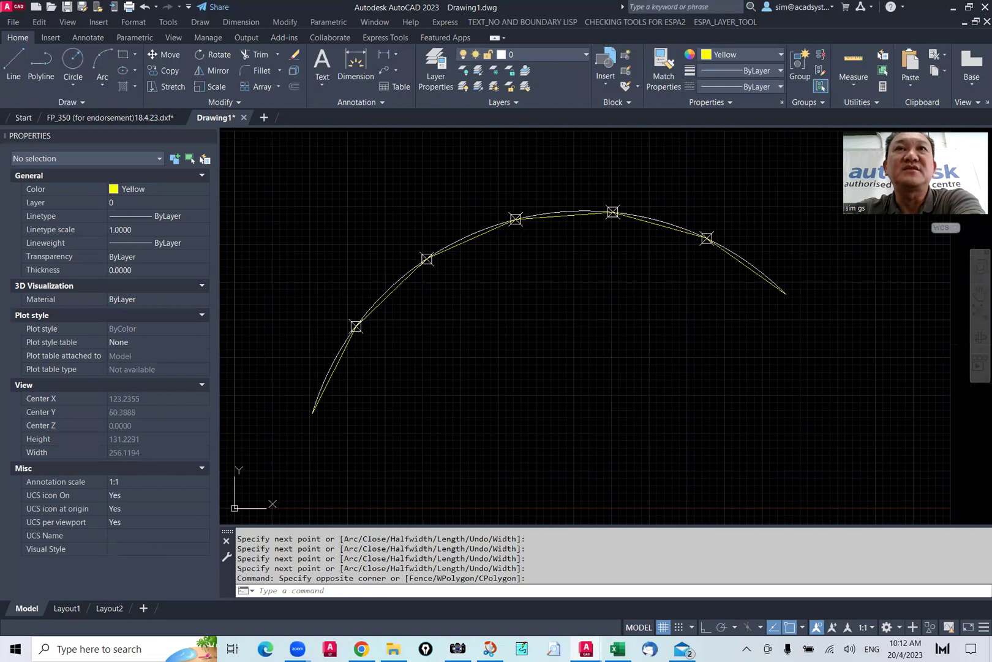
pyautogui.click(473, 224)
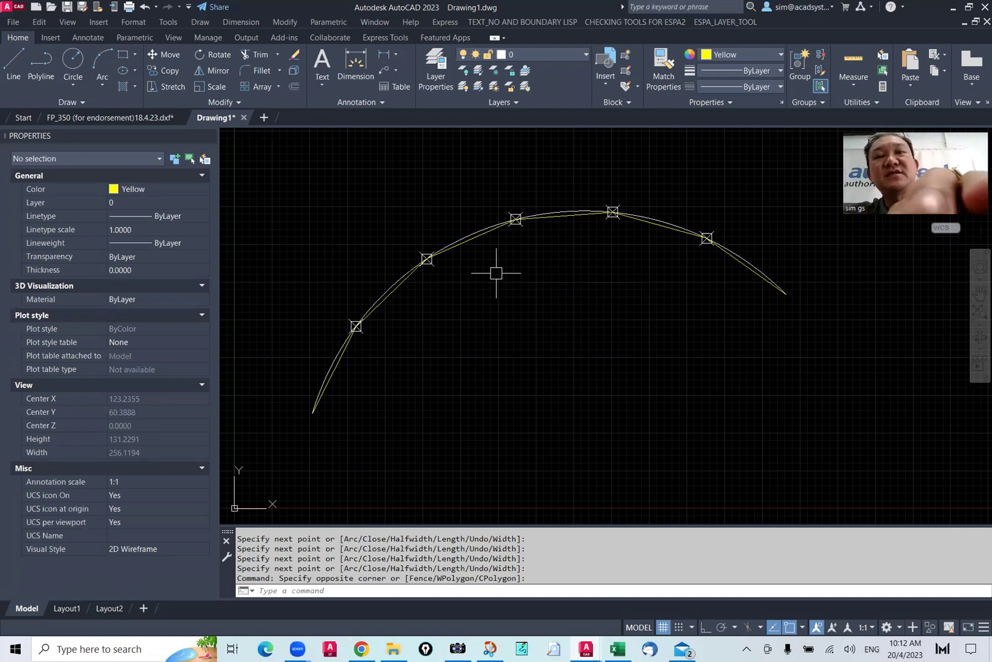
pyautogui.write('m')
pyautogui.press('Return')
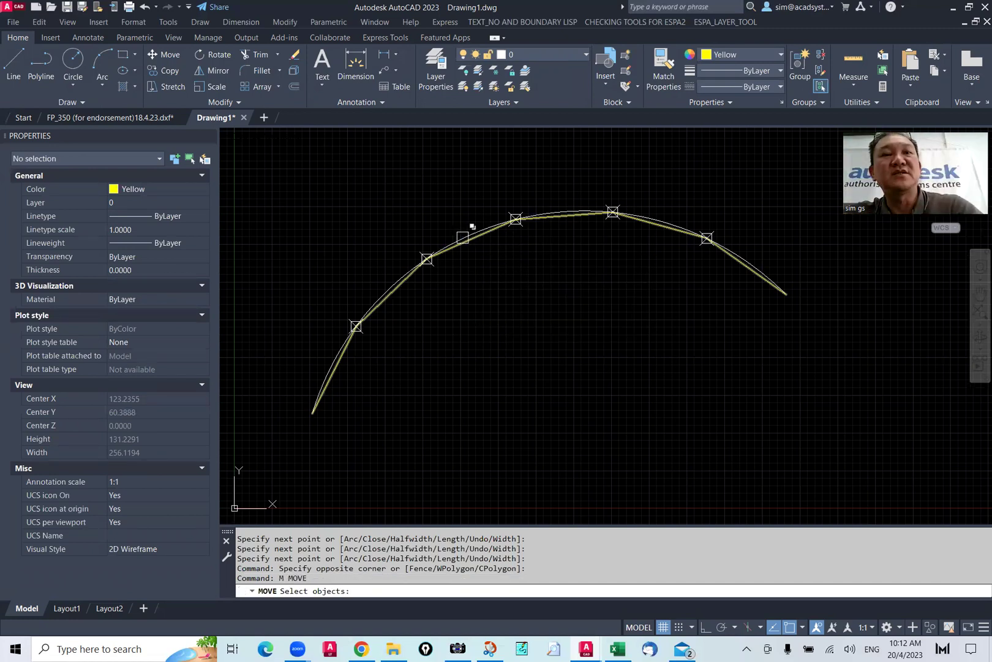
pyautogui.press('Escape')
# Copy the arc, not the polyline, to a spot below and right of the original
pyautogui.write('cp')
pyautogui.press('Return')
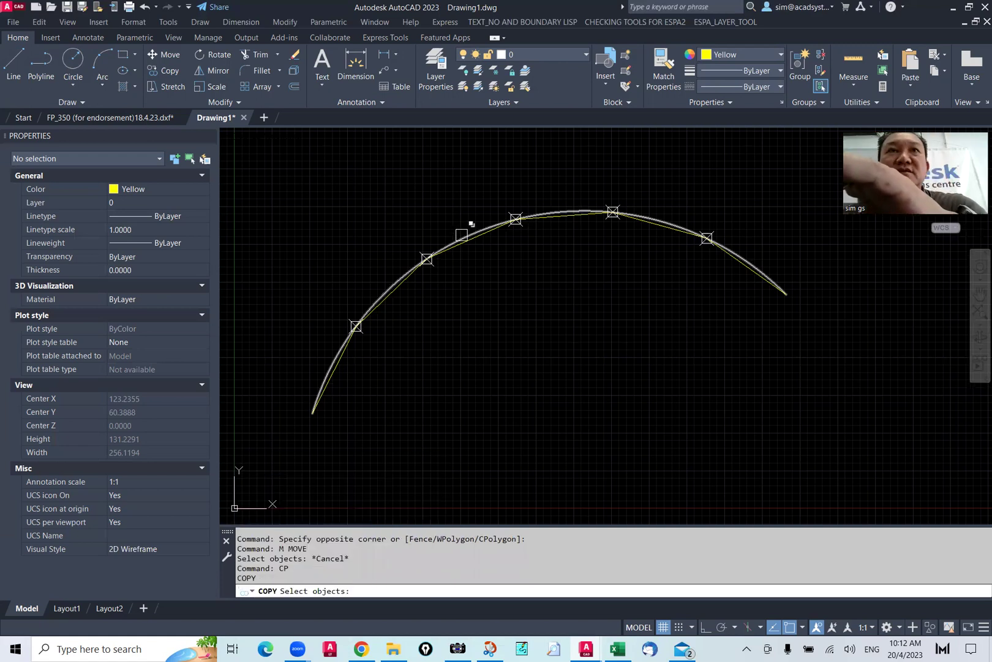
pyautogui.click(462, 235)
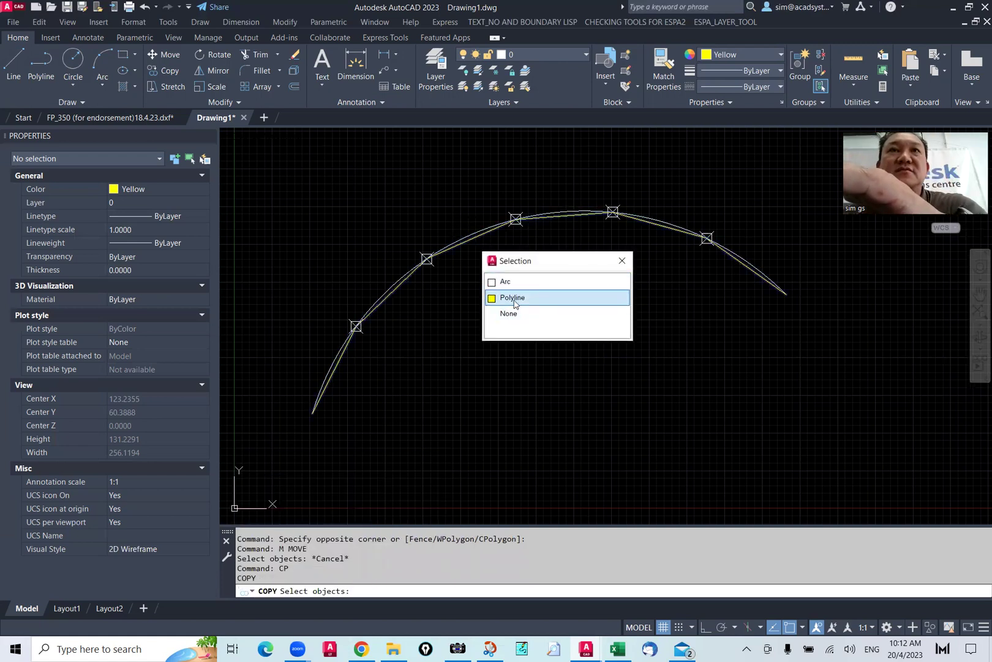
pyautogui.click(504, 281)
pyautogui.click(503, 275)
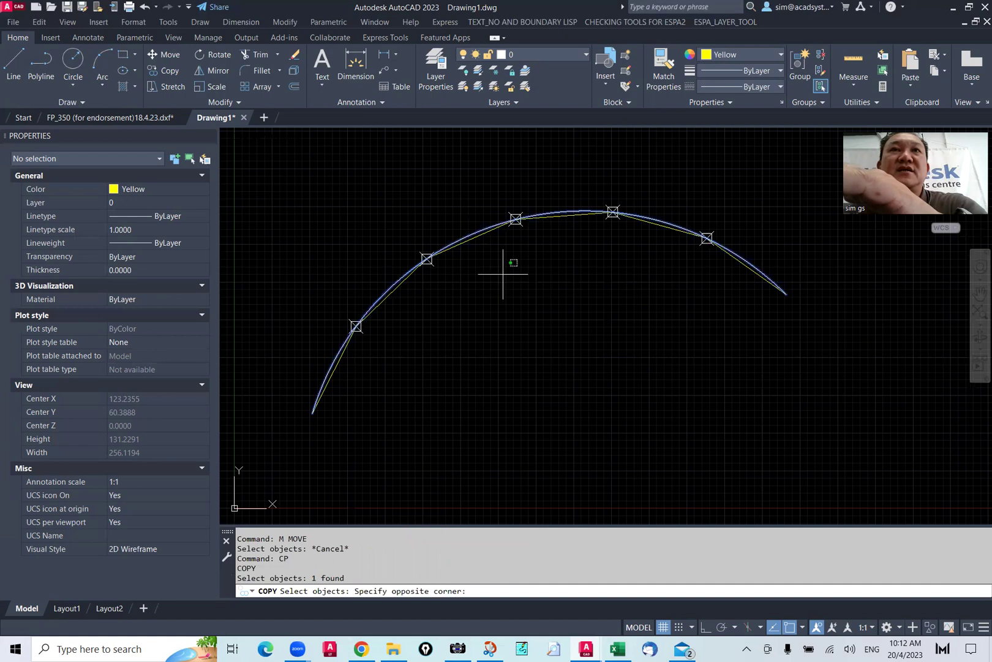
pyautogui.click(516, 298)
pyautogui.press('Return')
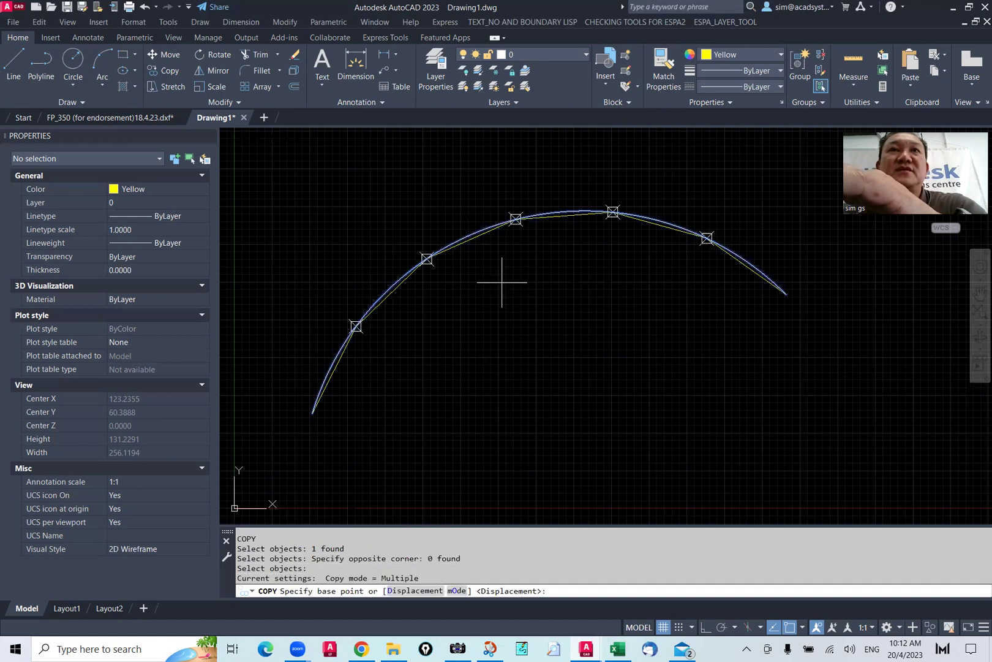
pyautogui.click(502, 282)
pyautogui.click(567, 370)
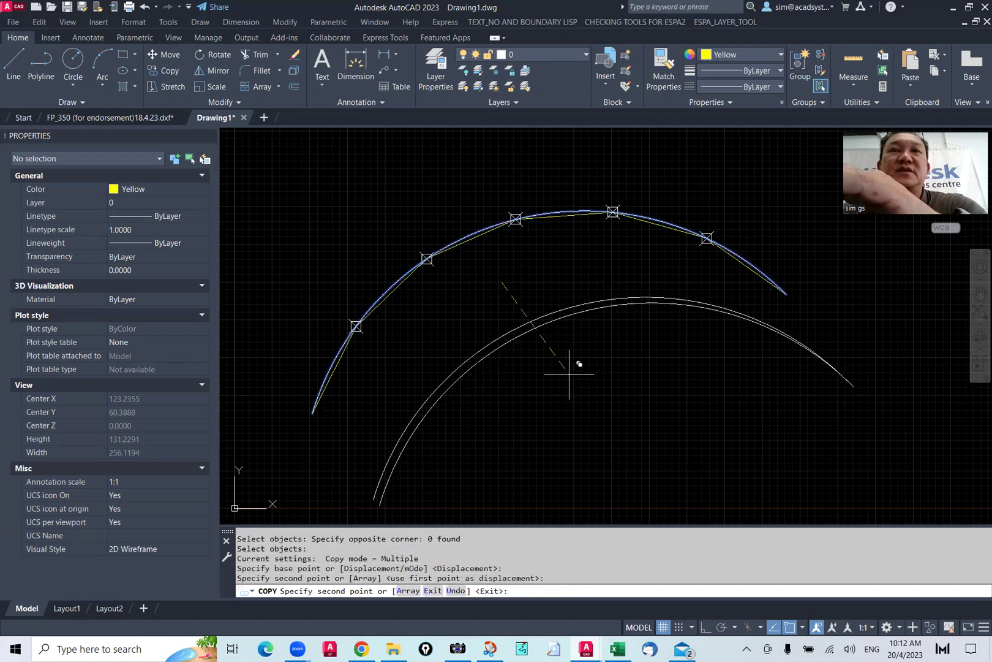
pyautogui.moveTo(569, 374); pyautogui.dragTo(522, 310, button='middle')
pyautogui.press('Escape')
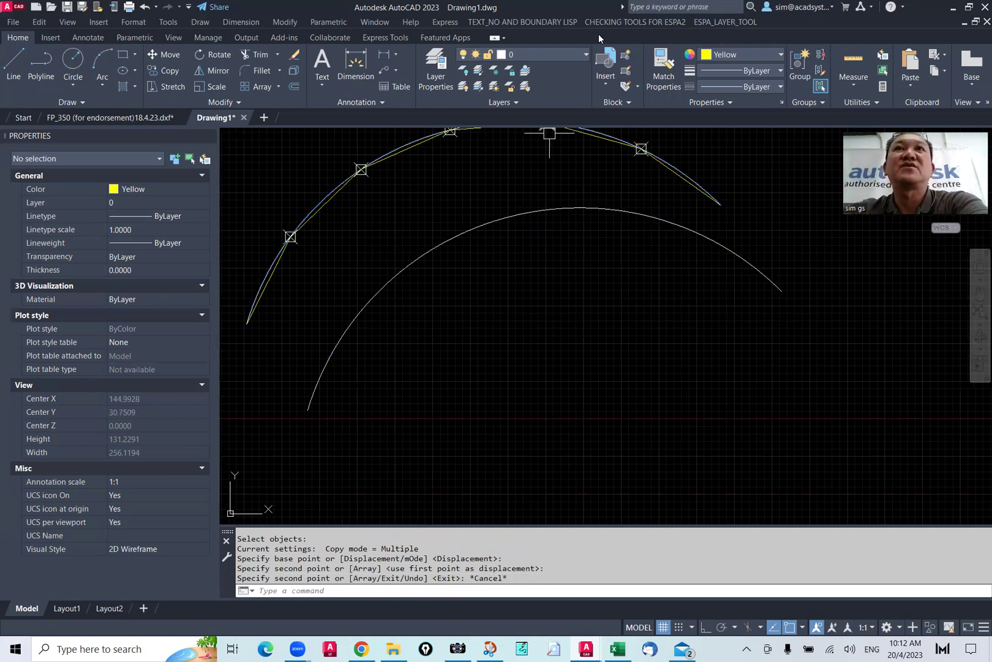
# Convert the copied arc into 6 straight segments with the SEGS LISP tool
pyautogui.click(565, 25)
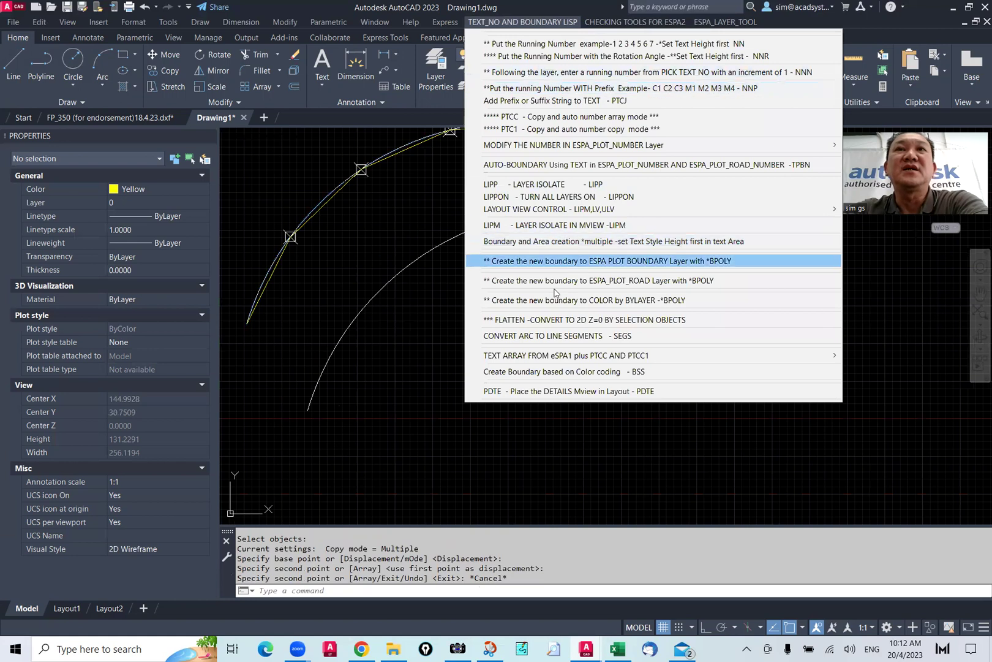
pyautogui.click(576, 336)
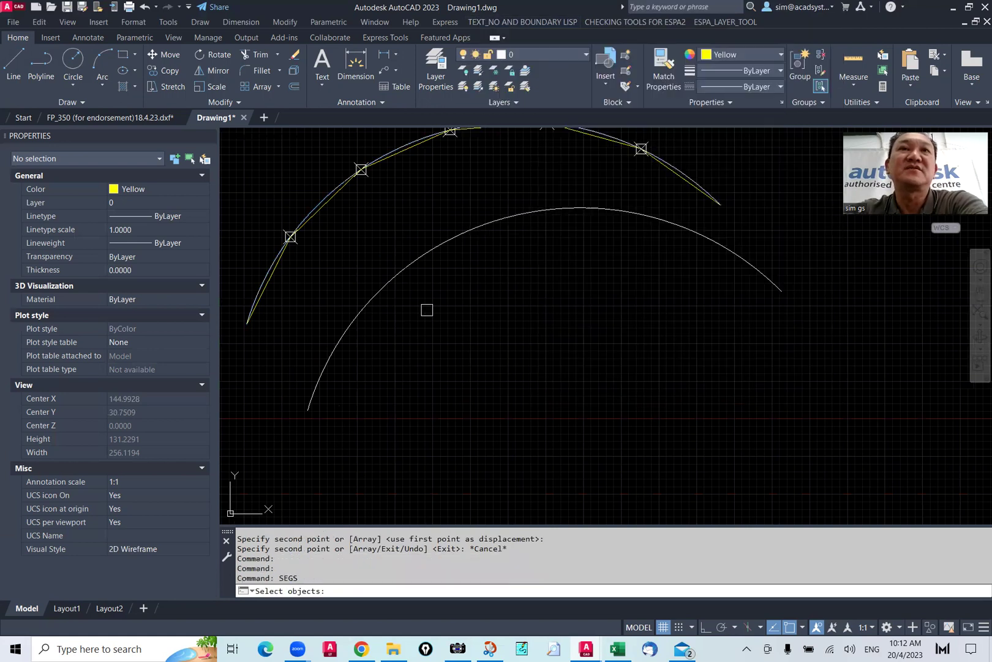
pyautogui.click(386, 285)
pyautogui.press('Return')
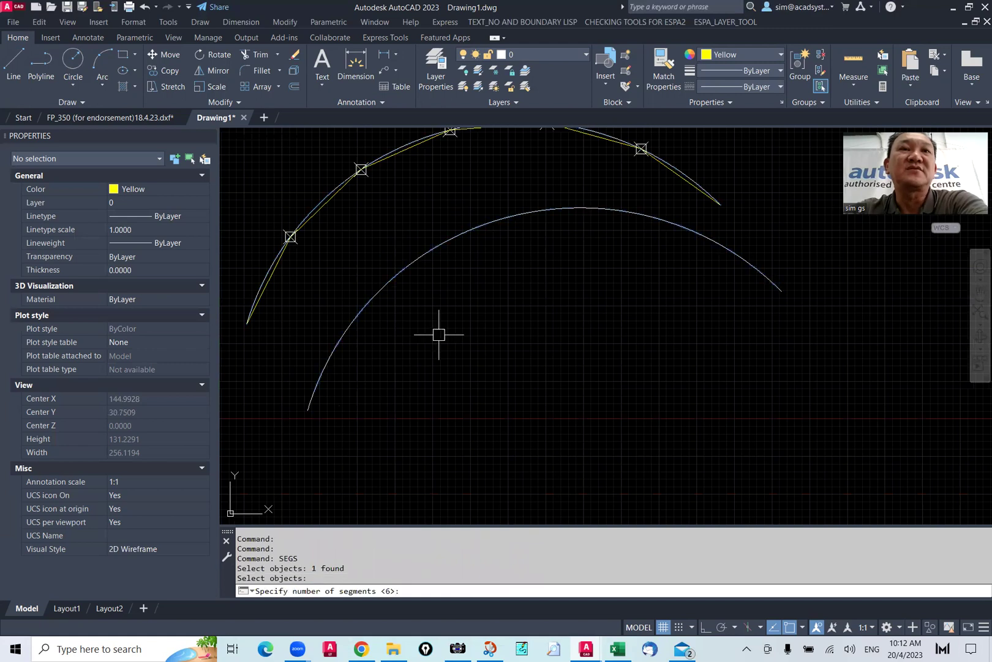
pyautogui.write('6')
pyautogui.press('Return')
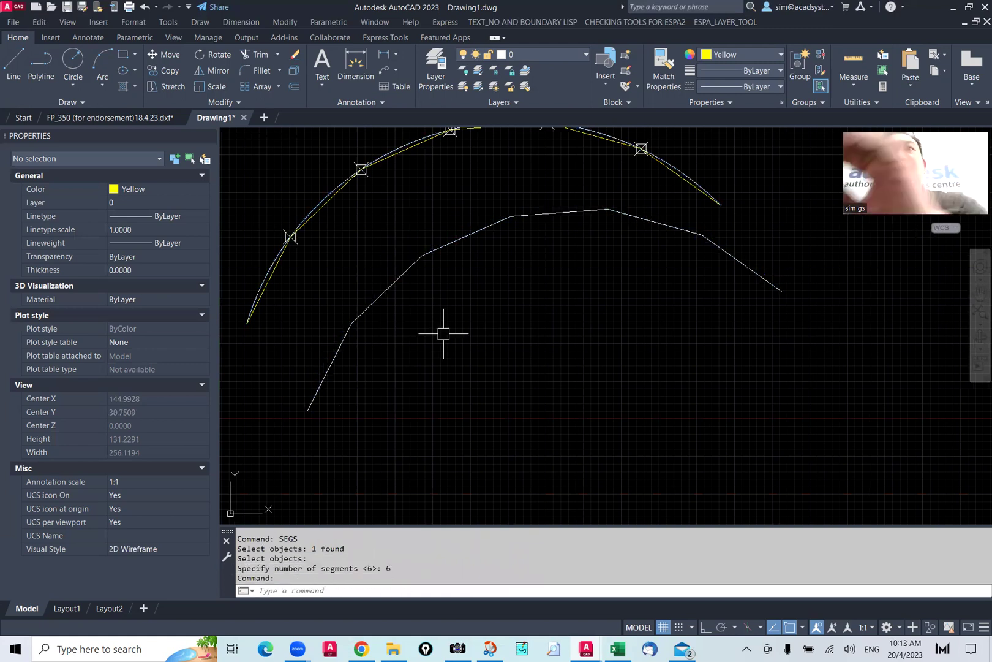
pyautogui.click(431, 240)
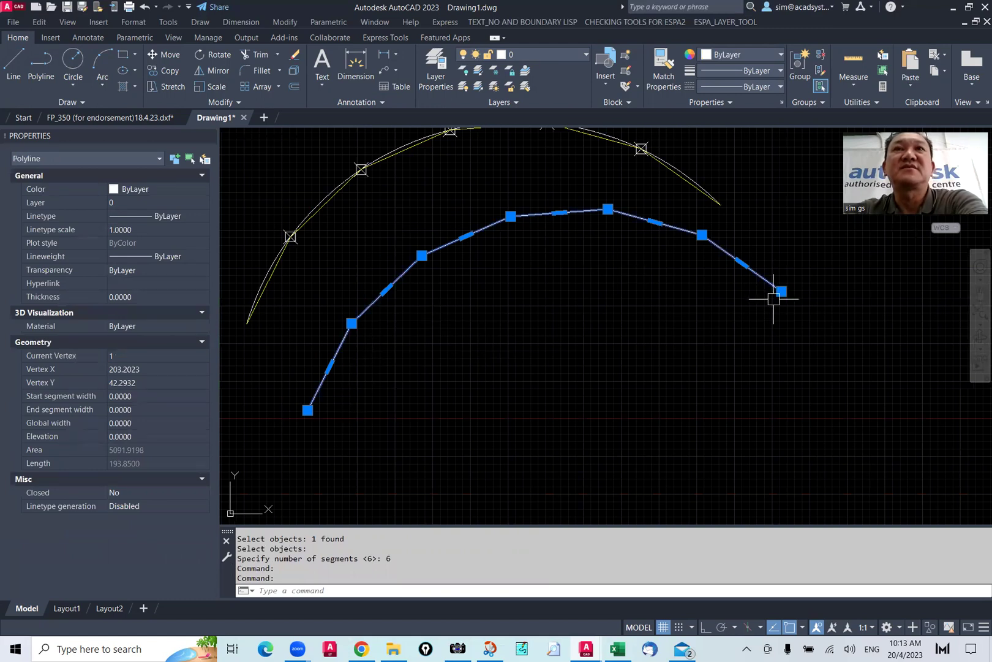
pyautogui.click(551, 21)
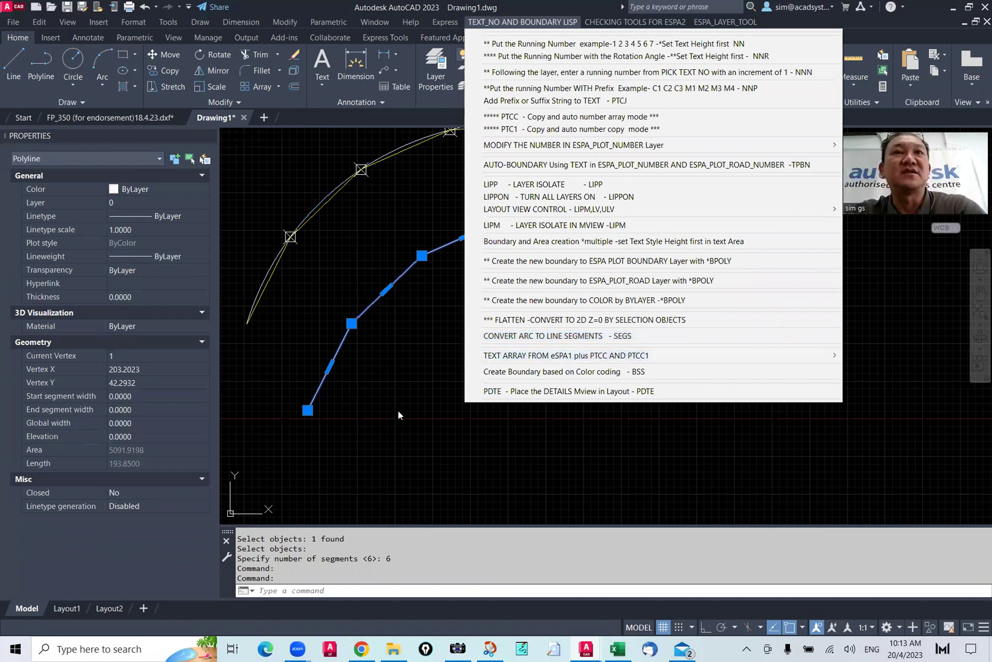
pyautogui.click(391, 424)
pyautogui.press('XF86MonBrightnessDown')
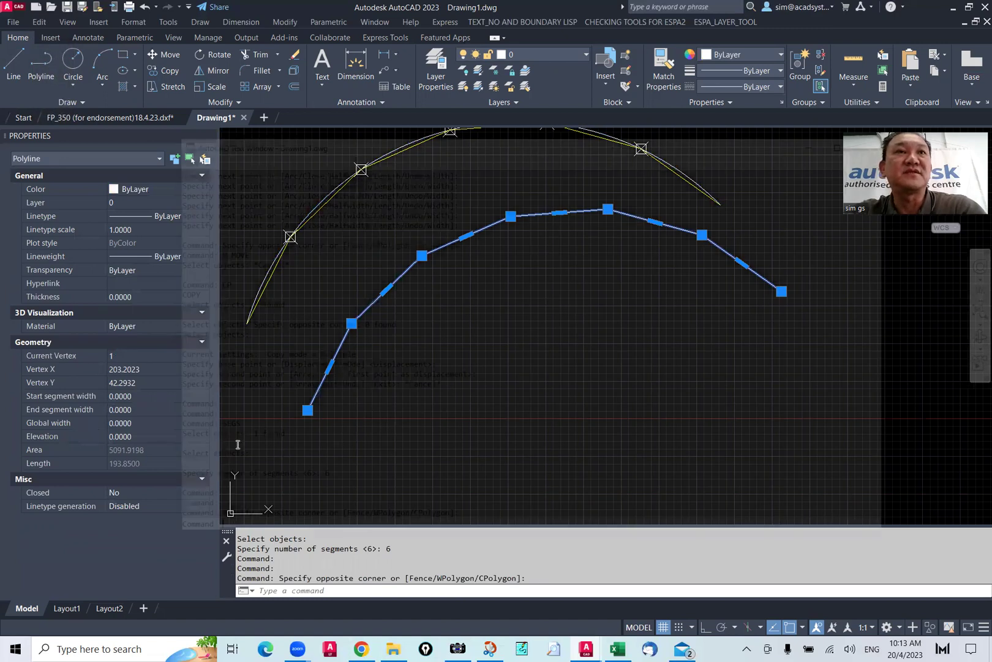
pyautogui.press('F2')
pyautogui.moveTo(206, 428); pyautogui.dragTo(253, 440)
pyautogui.moveTo(270, 456); pyautogui.dragTo(341, 490)
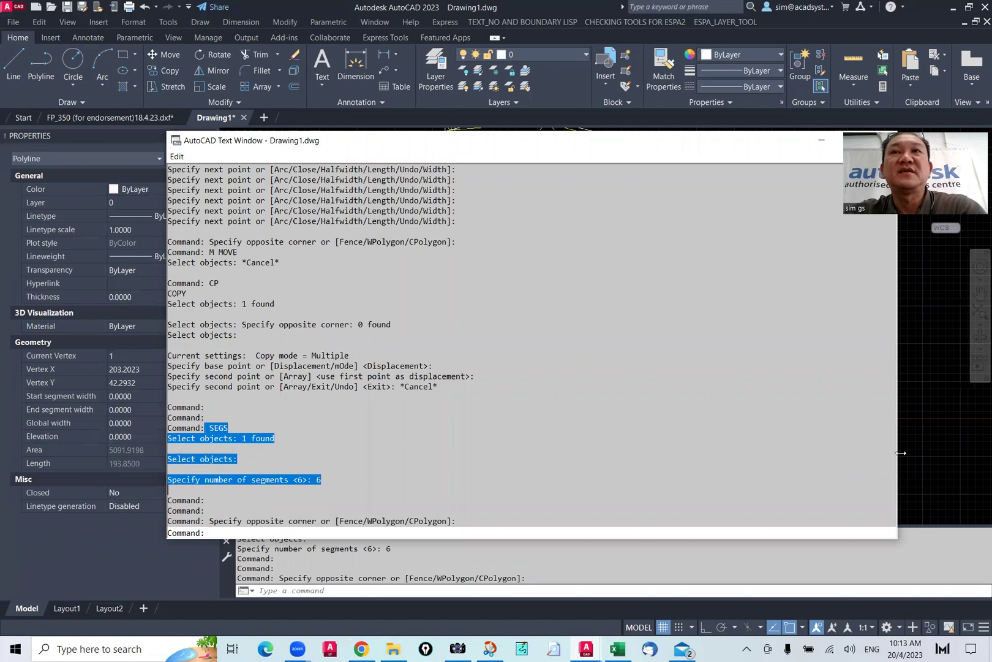
pyautogui.press('F2')
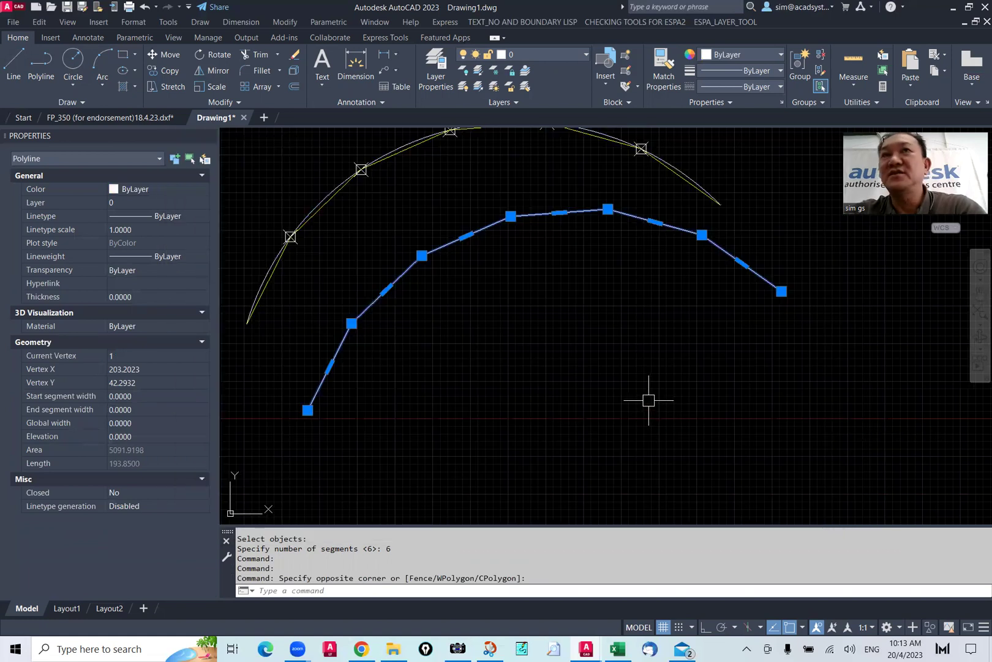